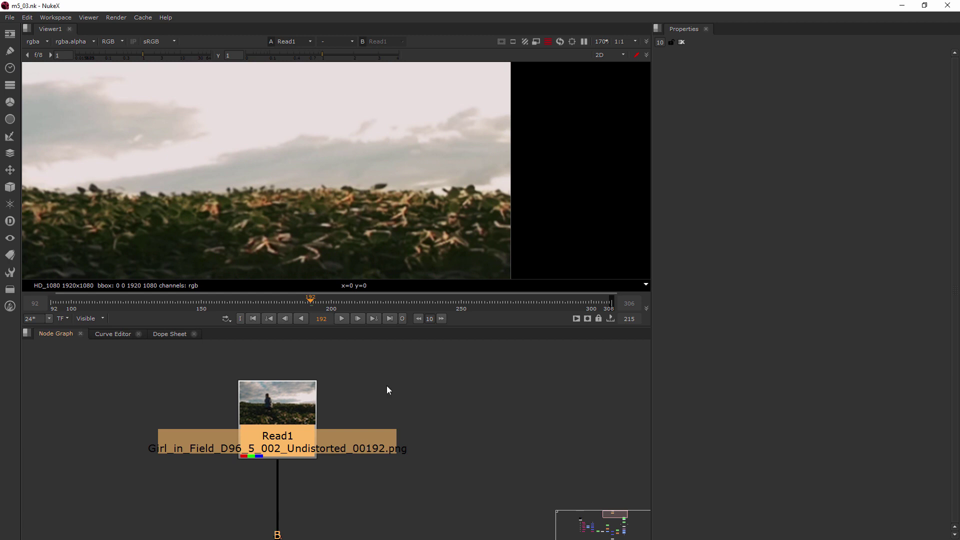
Step: Import the original Girl_in_Field_D96_5_002_#####.png sequence as a new Read node beside Read1
click(198, 365)
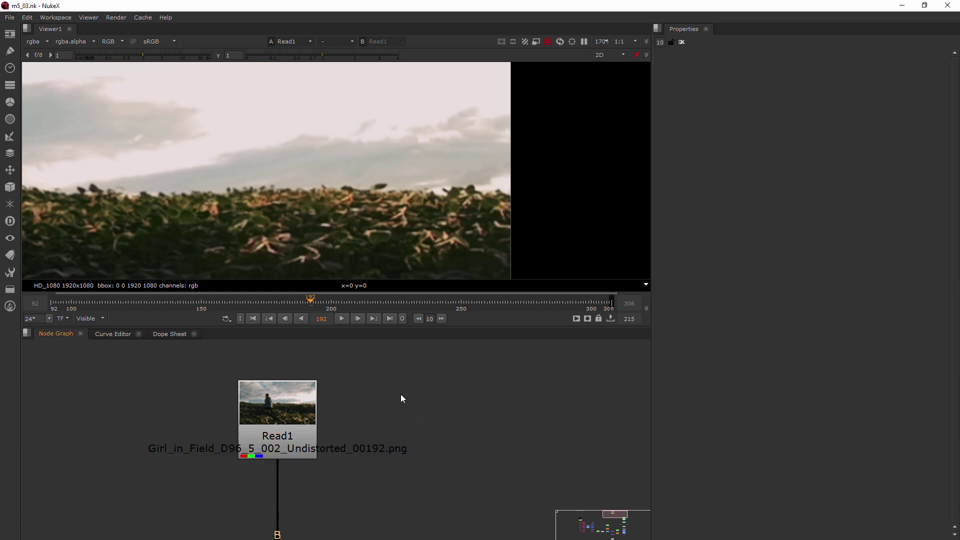
key(r)
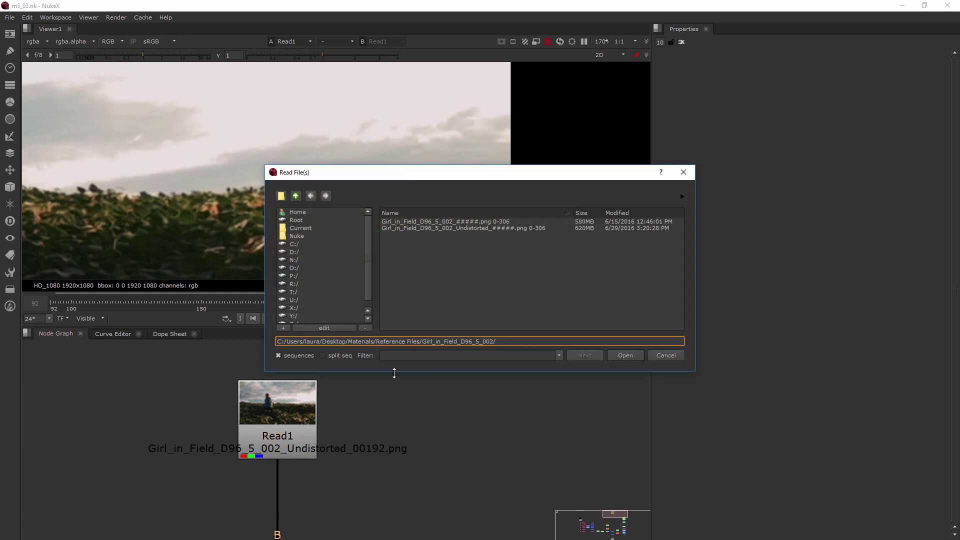
click(296, 195)
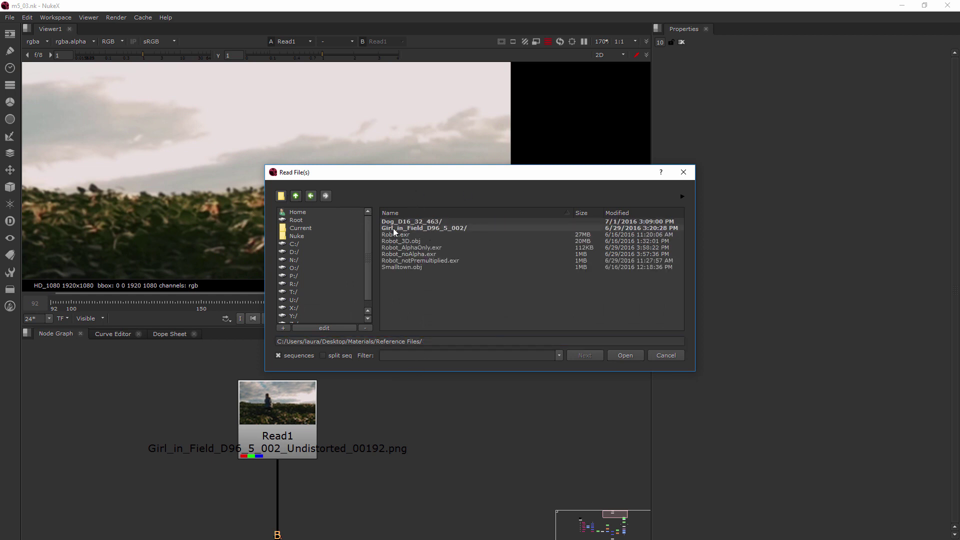
double_click(460, 228)
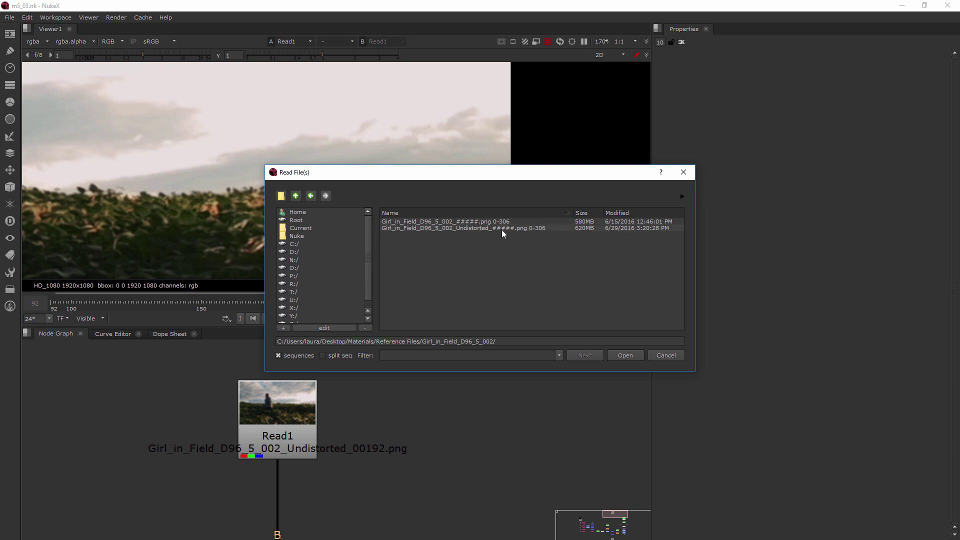
click(452, 222)
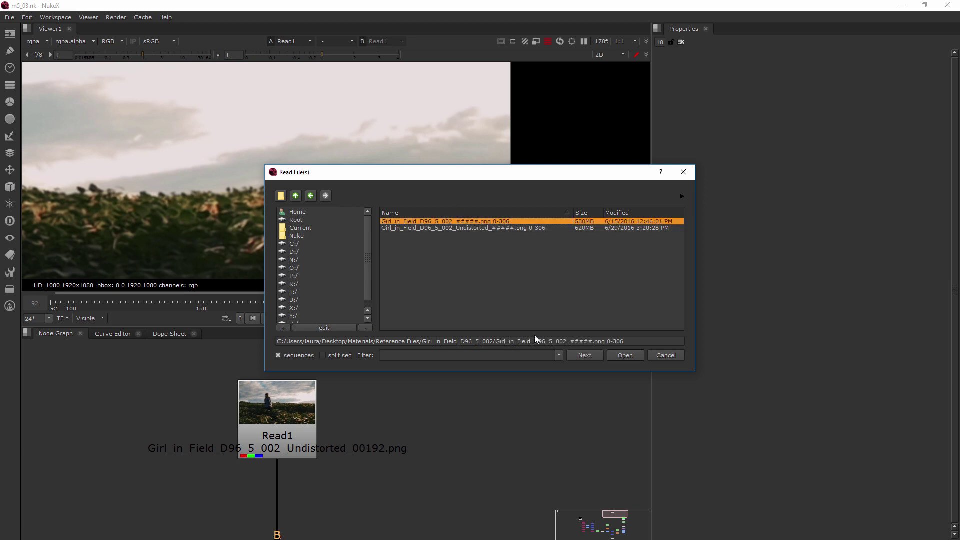
click(622, 354)
click(450, 411)
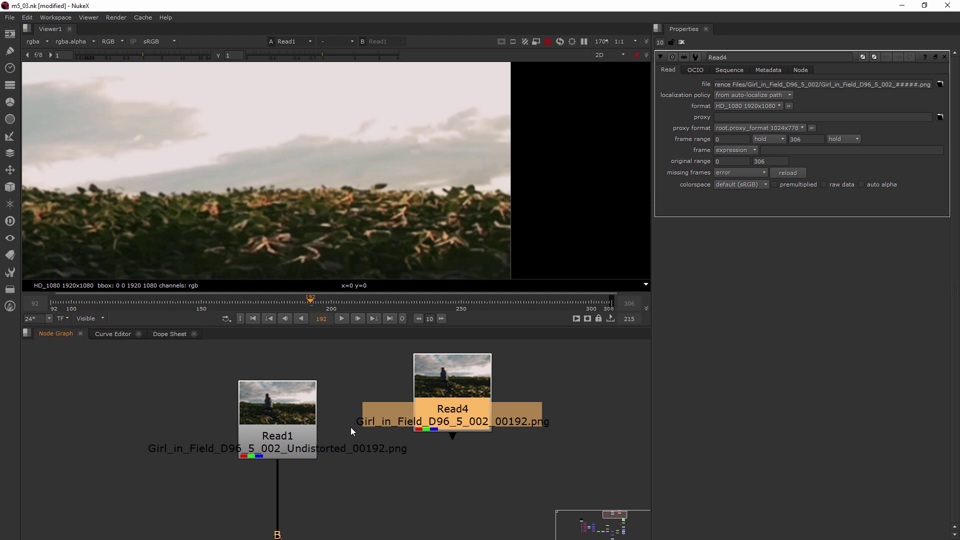
Step: Move Read1 level with Read4 and reroute the comp's B input and the viewer to Read4, comparing the two plates
drag(267, 413, 215, 383)
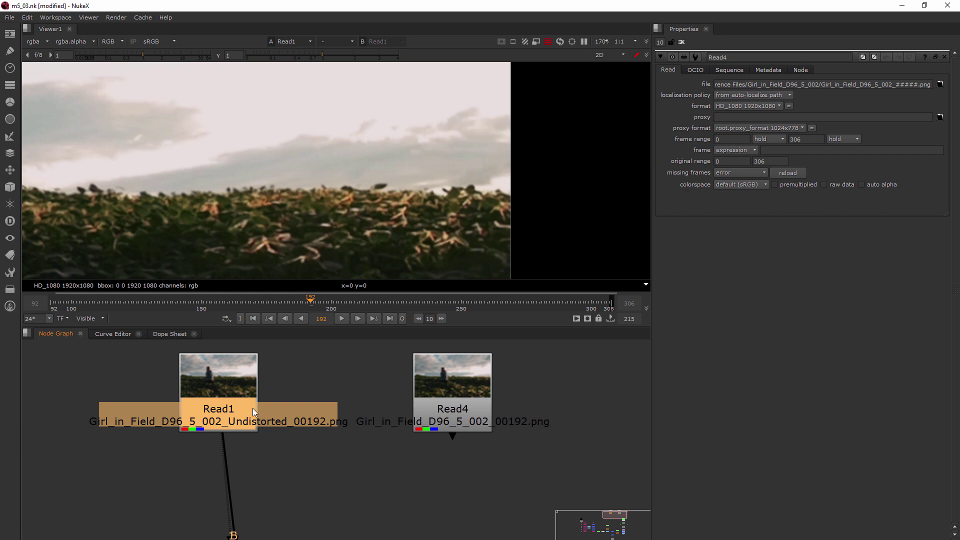
drag(222, 437, 442, 401)
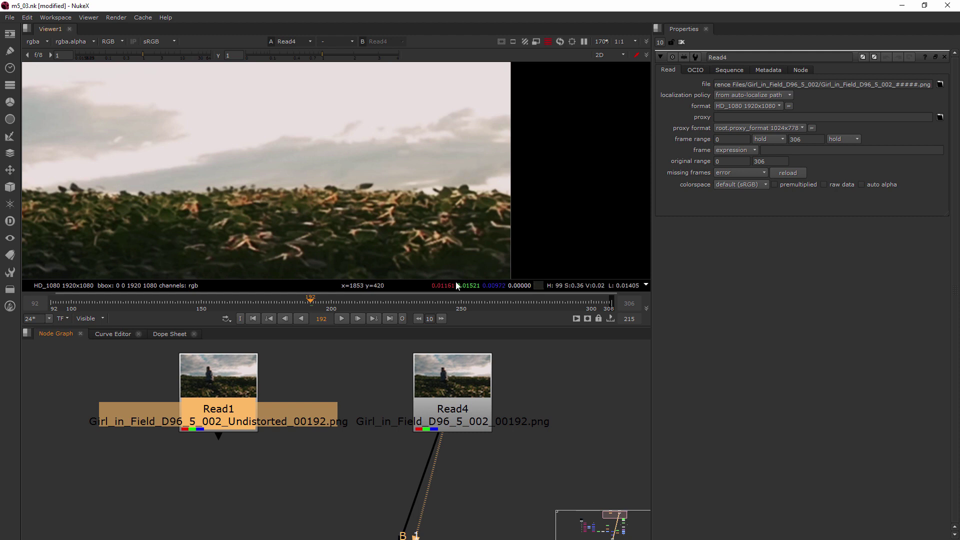
drag(443, 433, 222, 394)
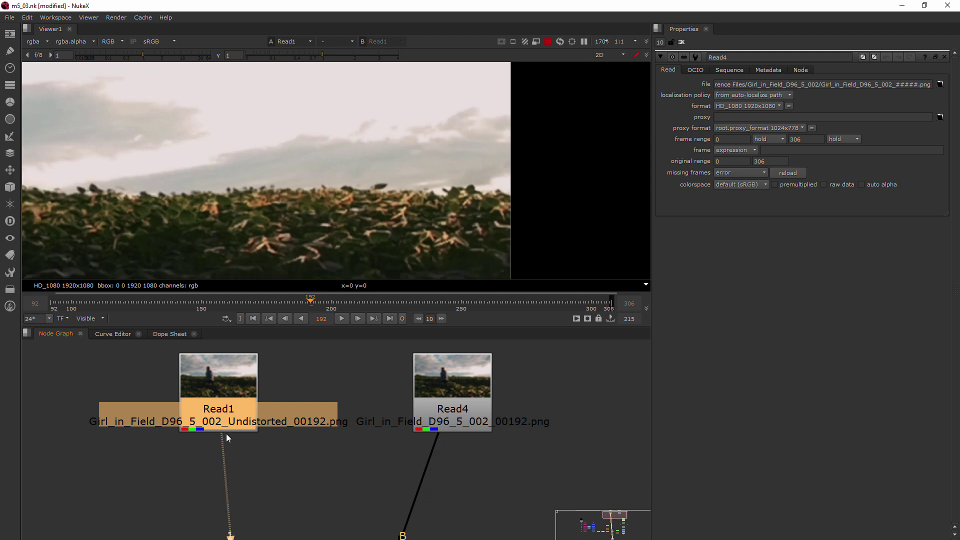
drag(224, 437, 476, 396)
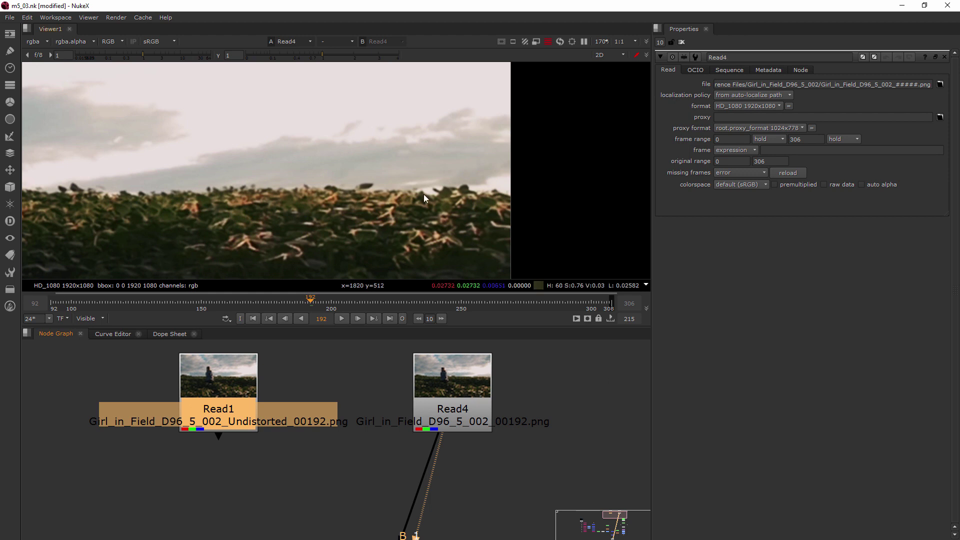
scroll(380, 178, down, 5)
middle_drag(373, 193, 432, 127)
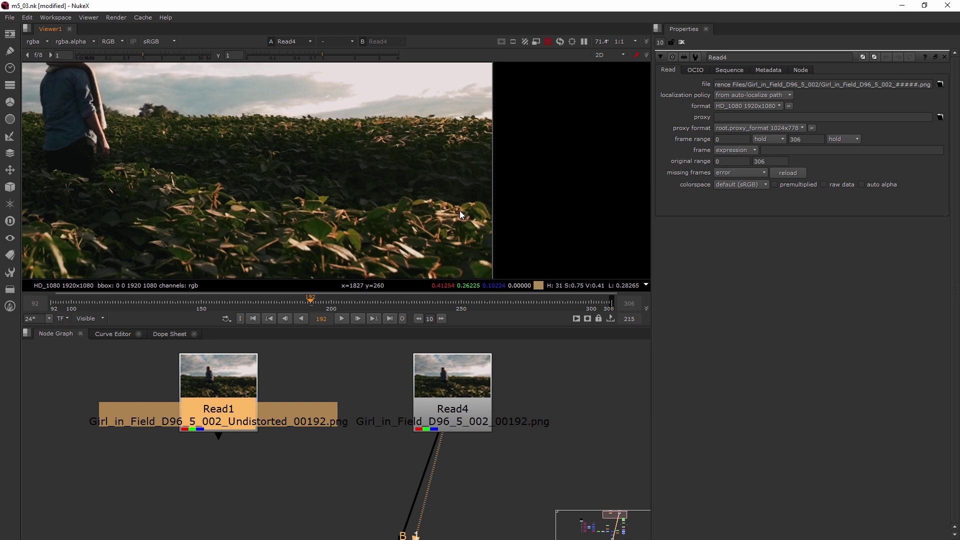
Step: Move Read1 away from the tree and position Read4 directly above the comp's main pipe
scroll(231, 391, down, 4)
drag(233, 390, 149, 378)
scroll(183, 406, down, 3)
drag(286, 411, 233, 411)
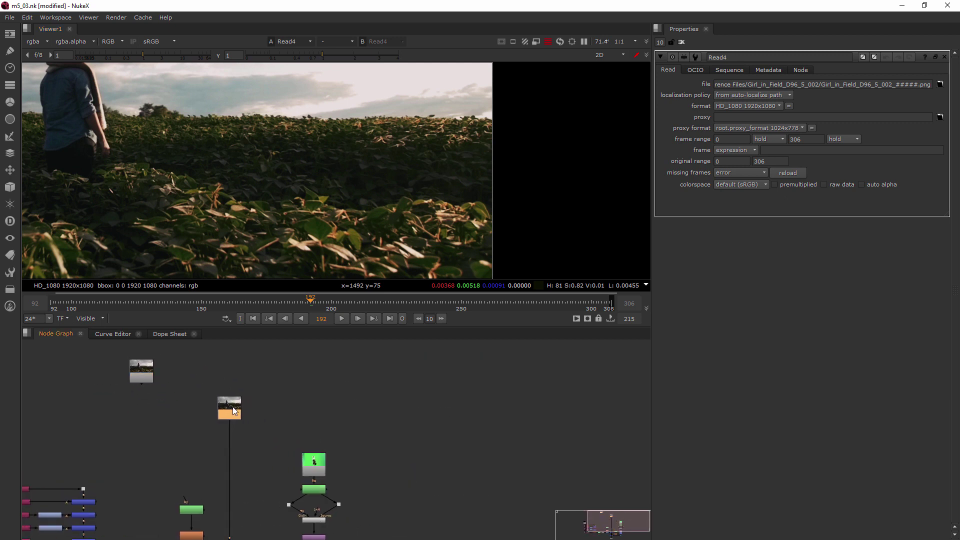
Step: Add a CameraTracker node beside Read4 and connect its Source input to Read4
scroll(260, 412, up, 2)
key(f)
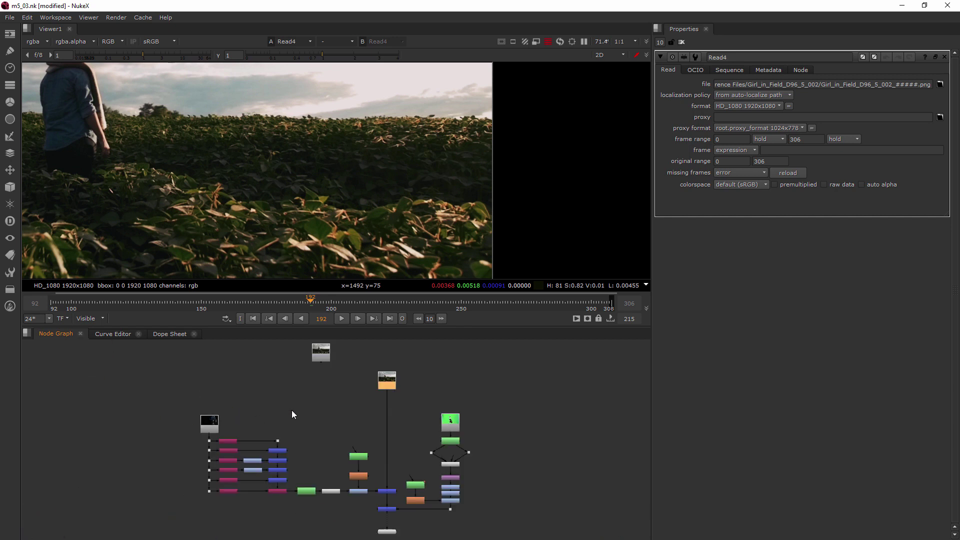
middle_drag(418, 382, 273, 417)
scroll(266, 414, up, 4)
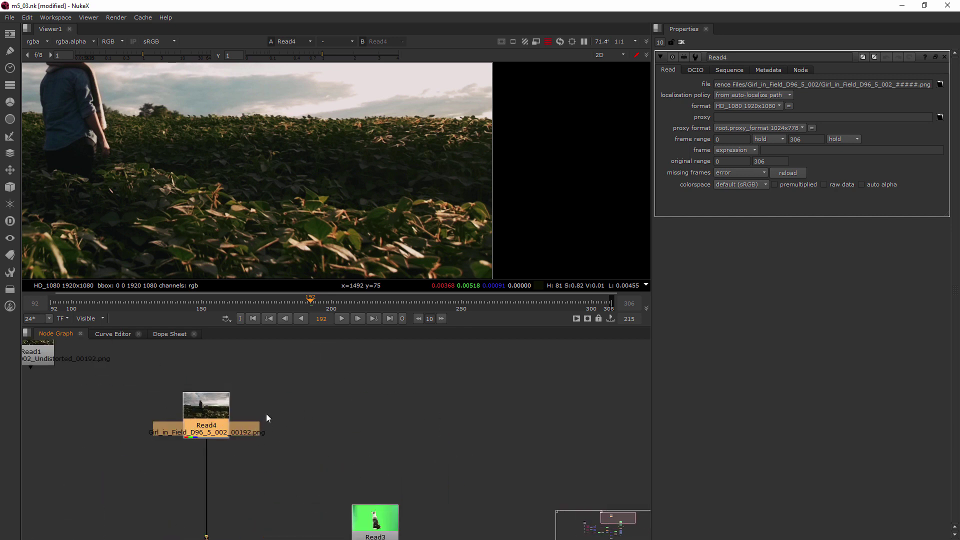
click(319, 413)
key(Tab)
text(came)
click(312, 426)
drag(326, 388, 212, 402)
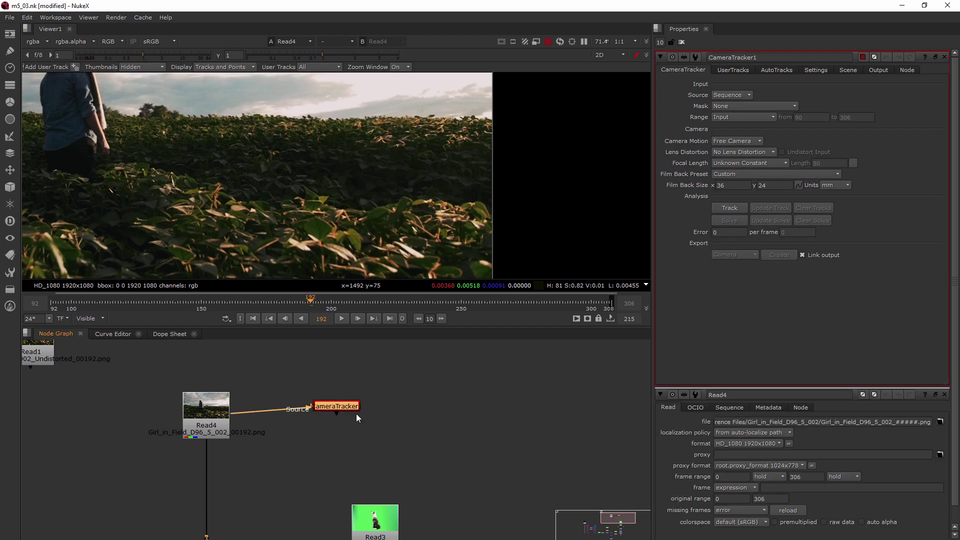
drag(348, 413, 349, 419)
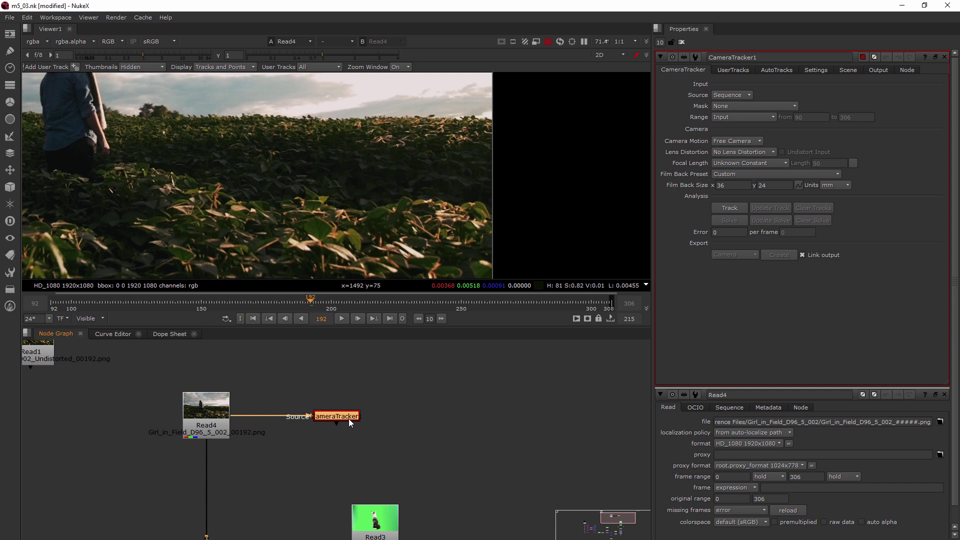
Step: Display the CameraTracker output in the viewer with the whole frame visible
key(1)
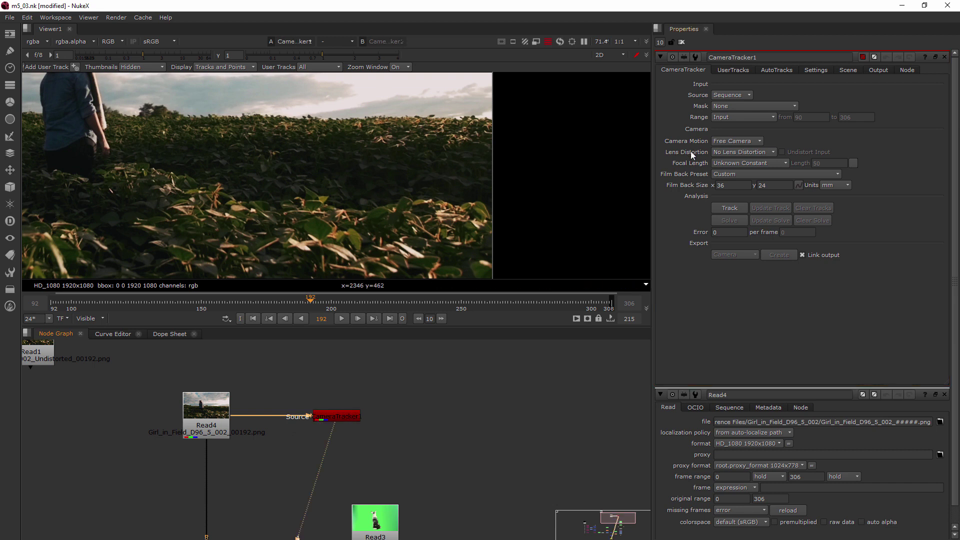
scroll(269, 142, down, 4)
scroll(379, 163, down, 1)
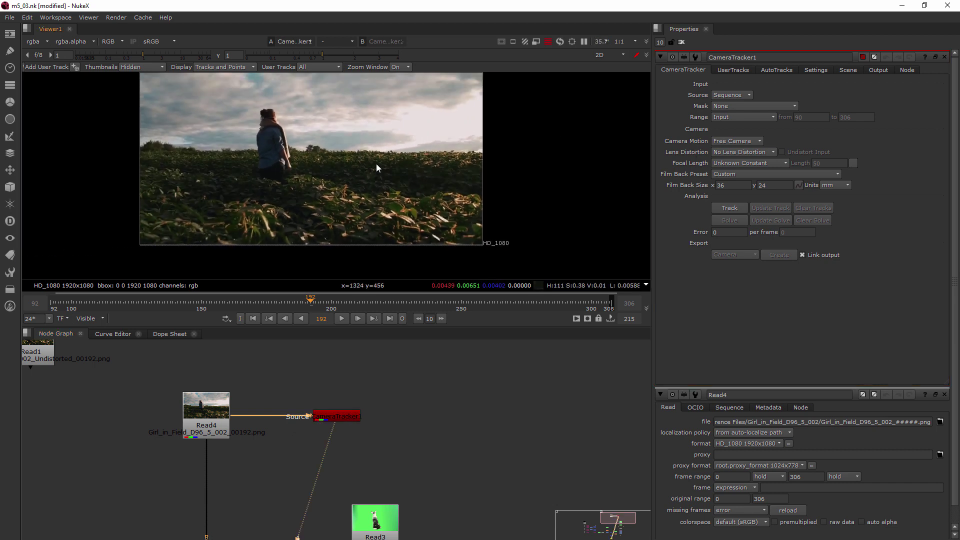
middle_drag(376, 163, 347, 179)
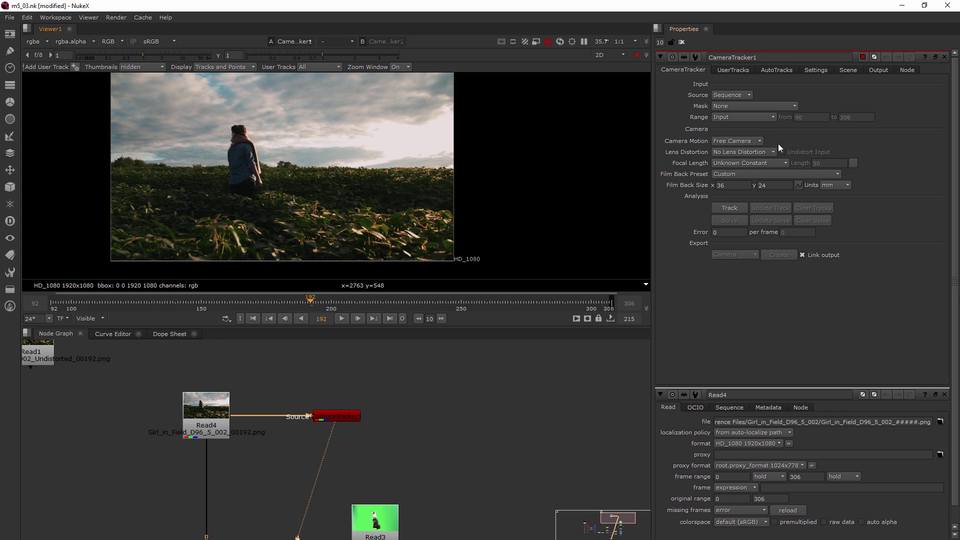
Step: Review the shot's movement up to frame 298 and set the tracker's camera motion to Planar Motion
click(752, 140)
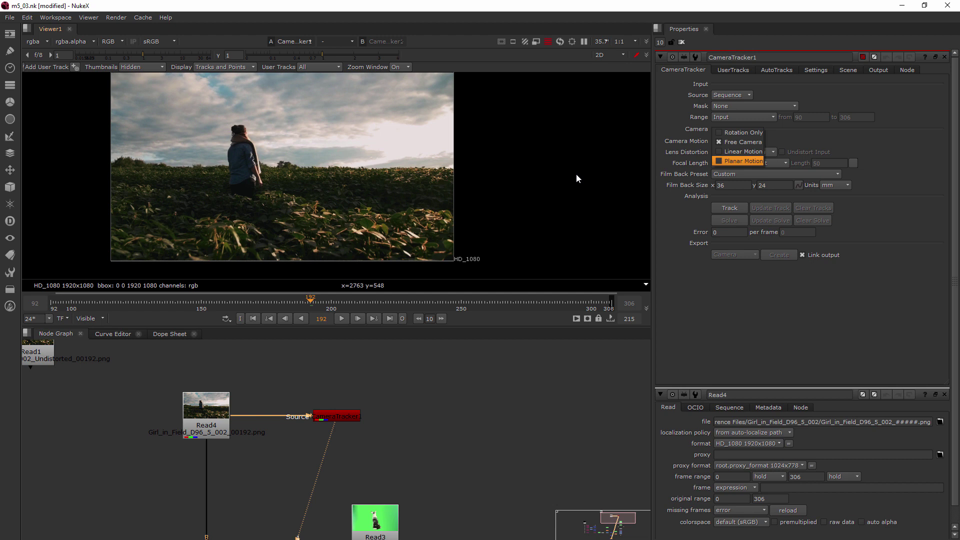
drag(245, 303, 587, 268)
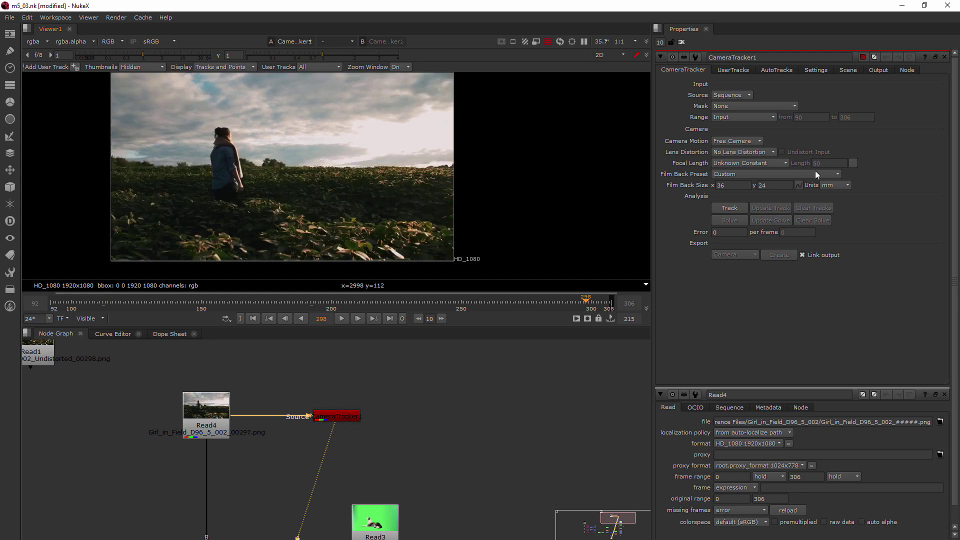
click(753, 152)
click(753, 151)
click(749, 140)
click(741, 164)
Step: Set the tracker's lens distortion to Unknown Lens and use Unknown Constant for the focal length
click(758, 152)
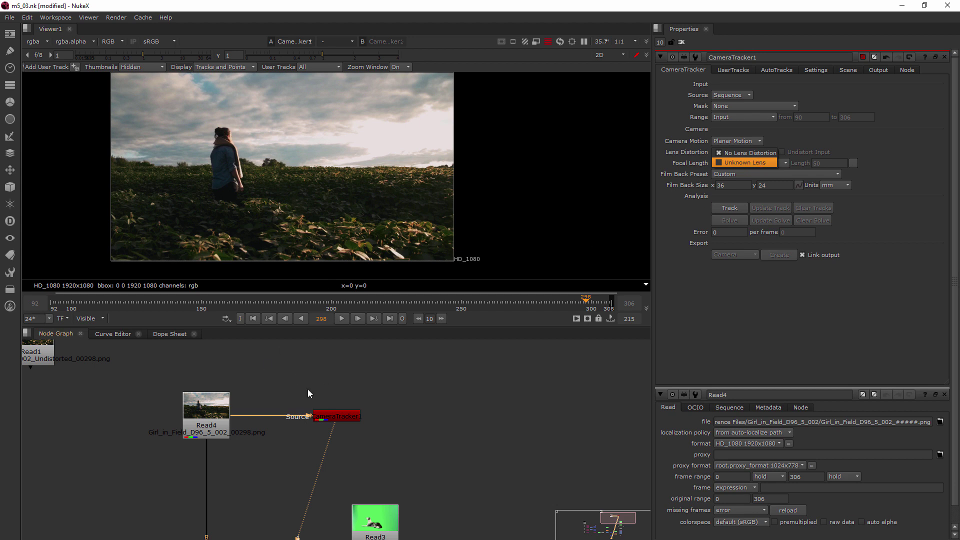
click(764, 163)
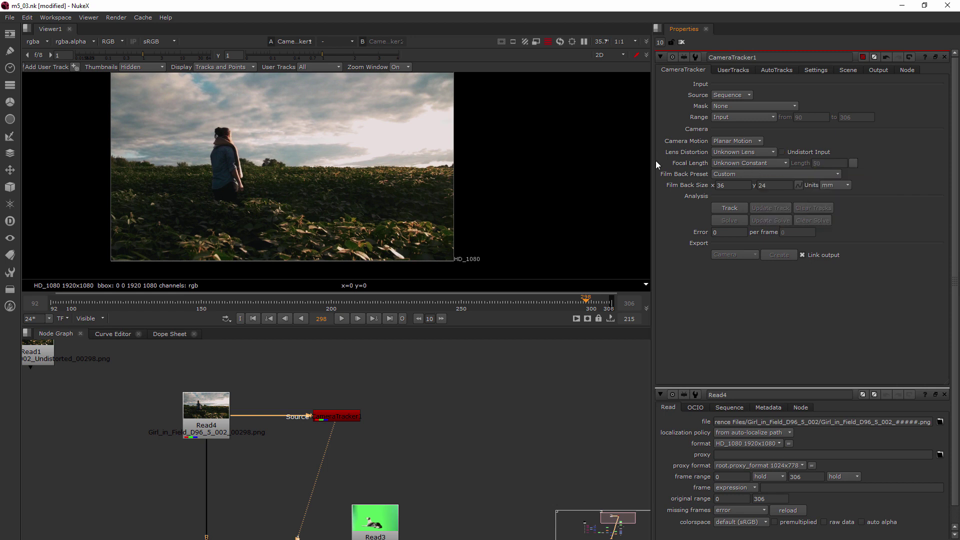
click(744, 164)
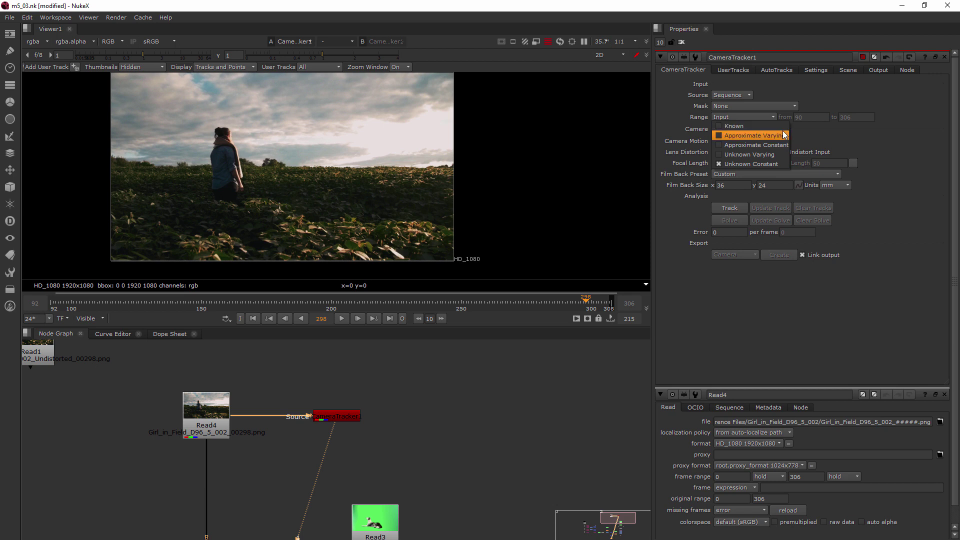
click(754, 163)
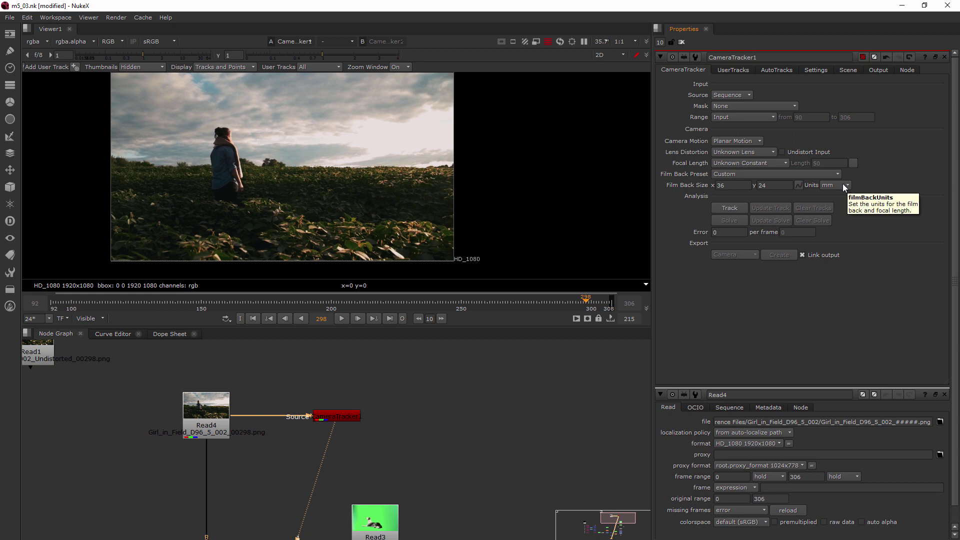
Step: Use the Custom film back preset and run the camera tracking analysis on the sequence
click(743, 175)
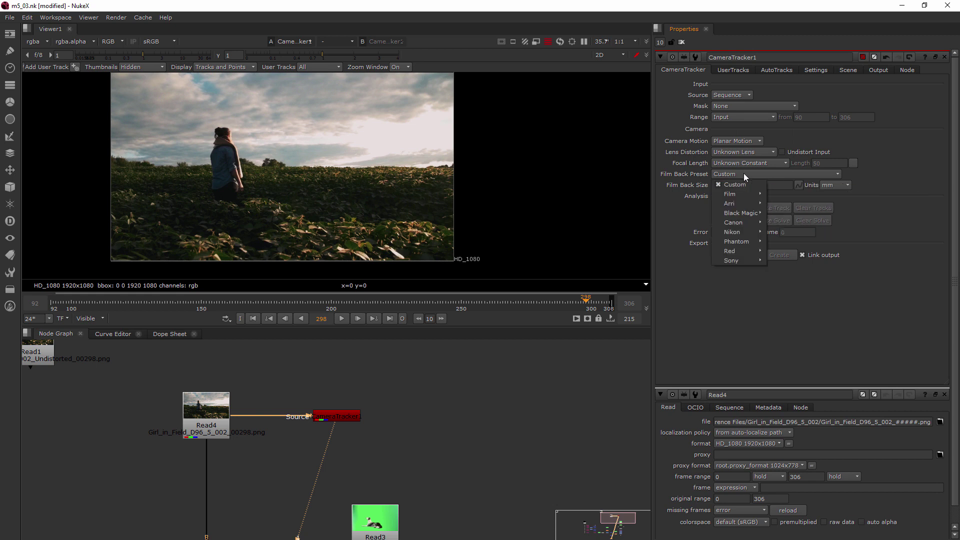
click(862, 178)
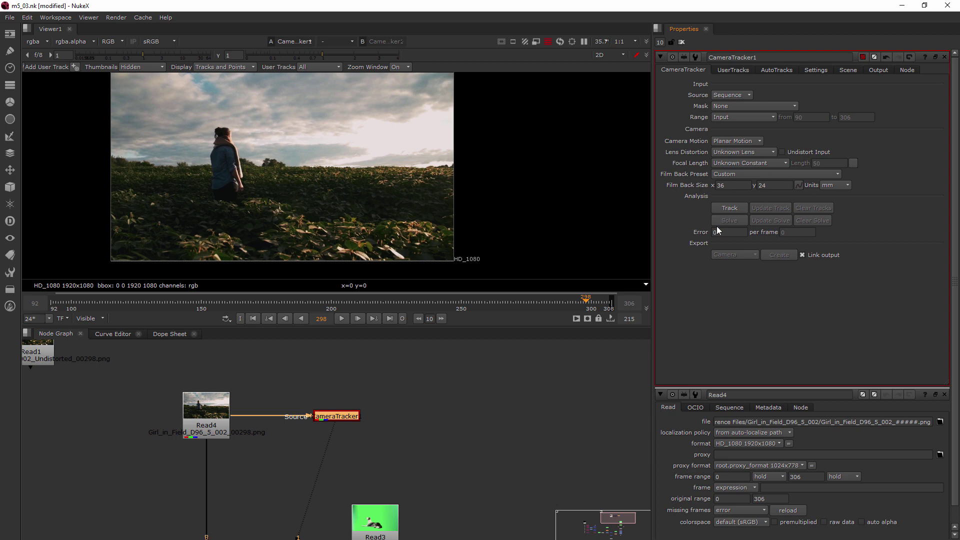
middle_drag(480, 187, 505, 194)
click(729, 208)
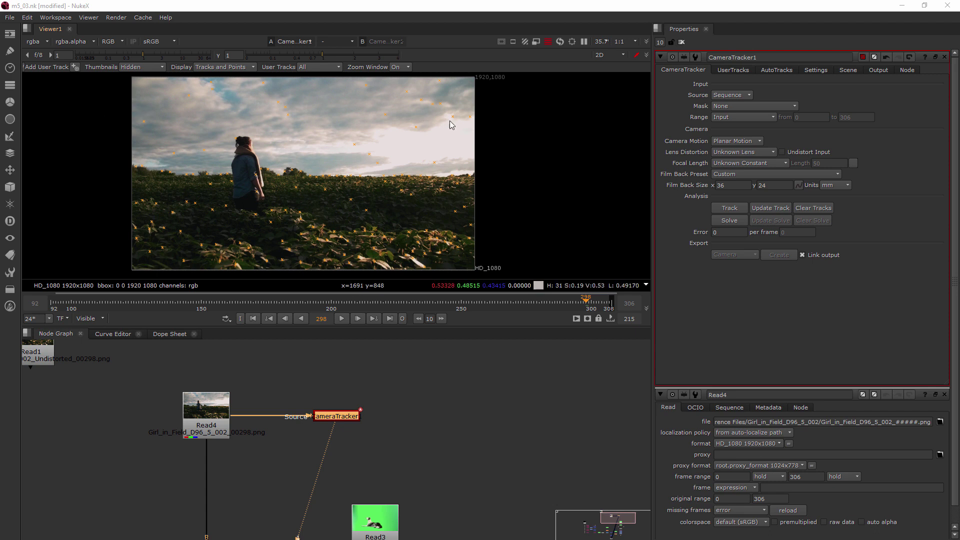
Step: Delete the automatic tracks in the sky on both sides of the woman at frame 298
drag(487, 80, 301, 167)
drag(299, 82, 211, 160)
key(Delete)
key(Delete)
key(Delete)
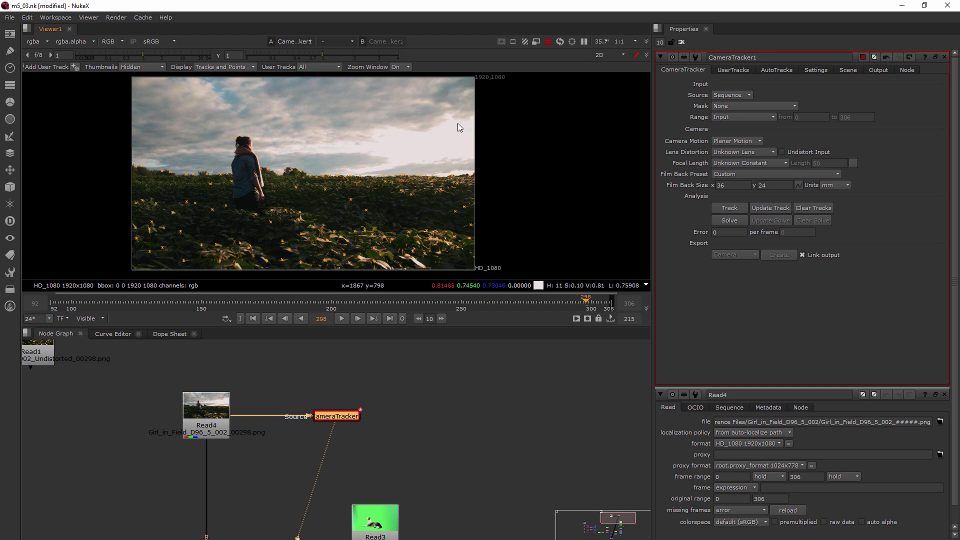
Step: Go back to frame 122 and remove the tracks that lie in the sky there
click(252, 305)
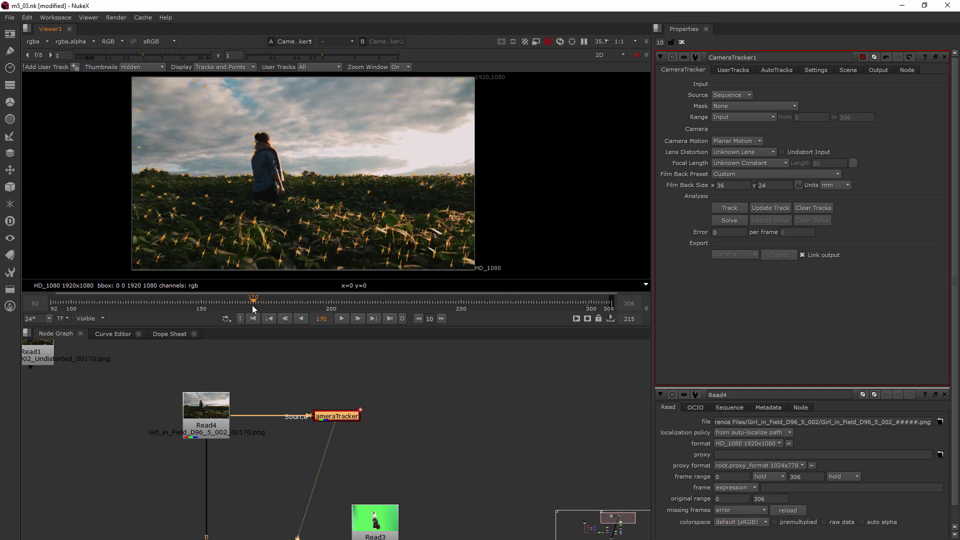
click(148, 305)
drag(148, 305, 128, 302)
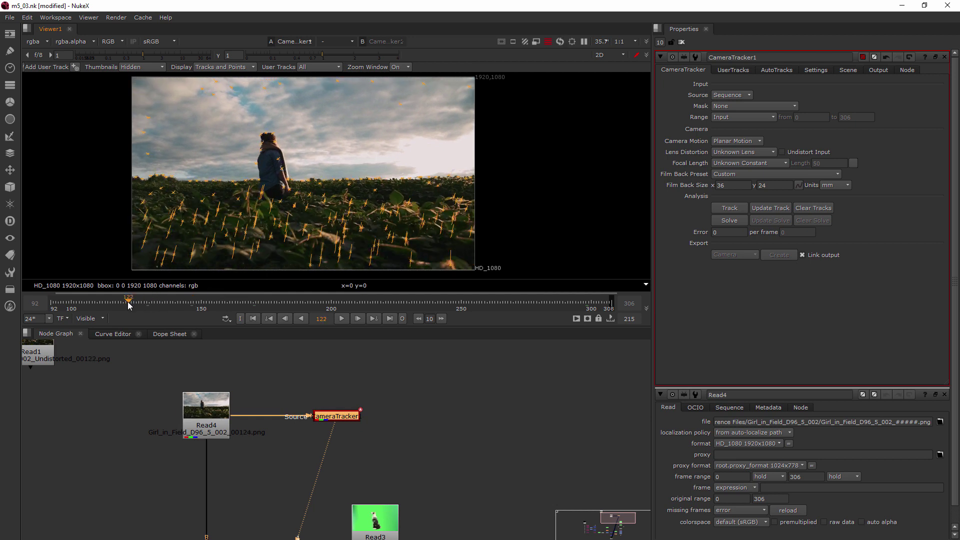
drag(161, 110, 487, 55)
drag(204, 95, 129, 161)
Step: Check the tracks up to frame 176 and look over the tracker's user-track list and auto-track graph
drag(65, 304, 269, 285)
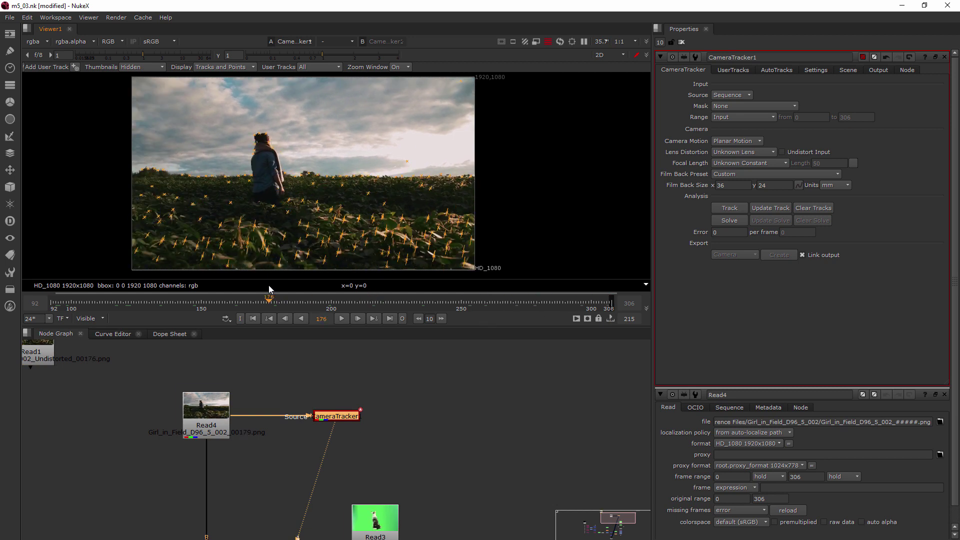
click(733, 70)
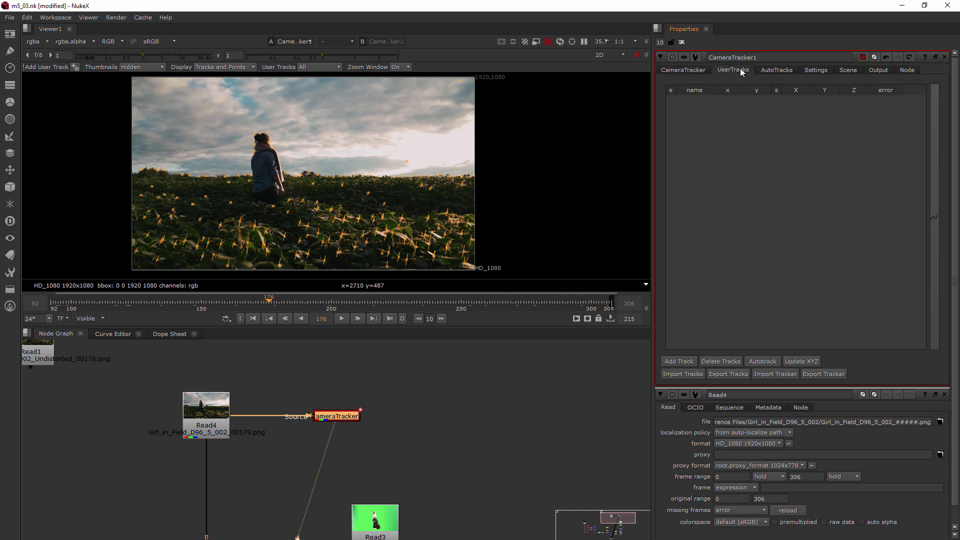
click(777, 70)
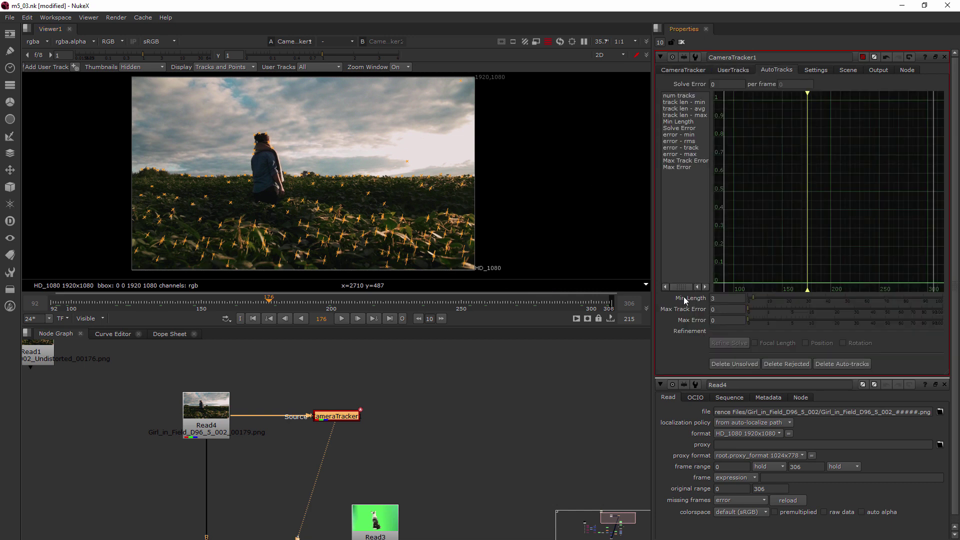
Step: Select the stray track in the bright sky just above the horizon and scrub to frame 287
drag(435, 147, 395, 172)
click(534, 303)
drag(524, 303, 557, 305)
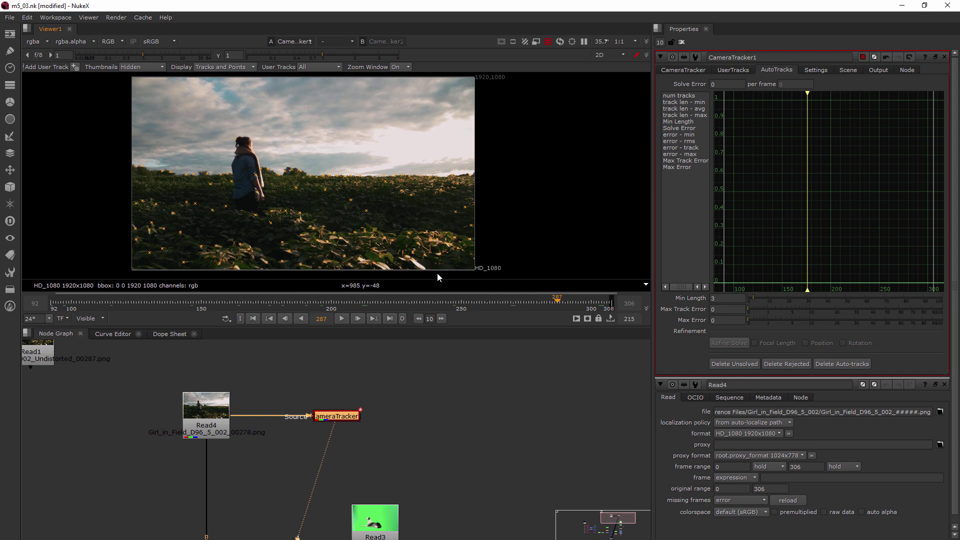
Step: Solve the camera from the cleaned tracks and tighten the auto-track limits to Max Track Error 2 and Max Error 5.4
click(684, 70)
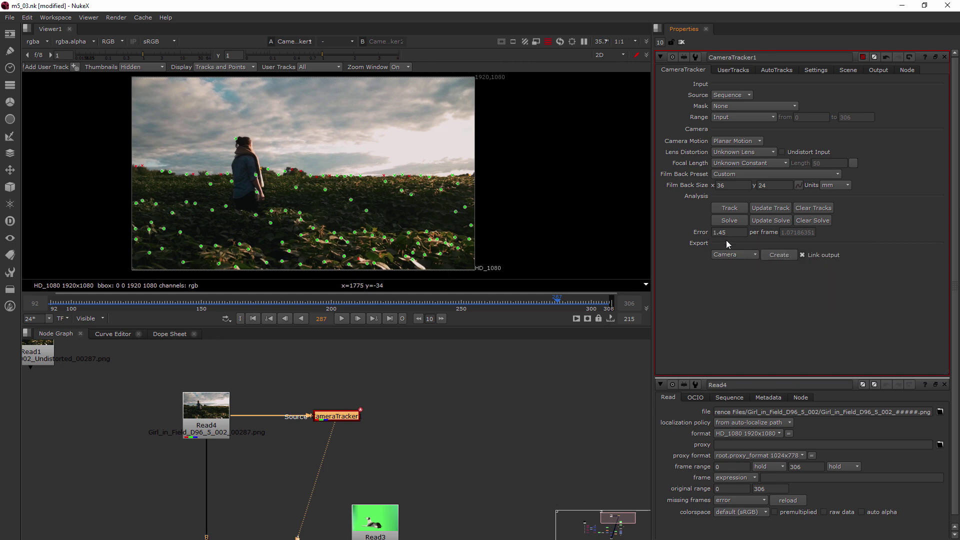
click(726, 71)
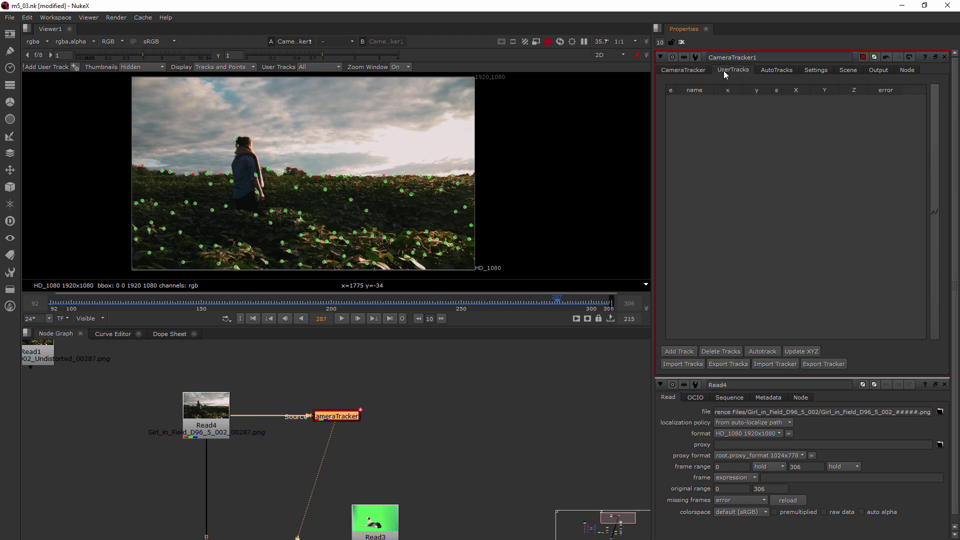
click(785, 73)
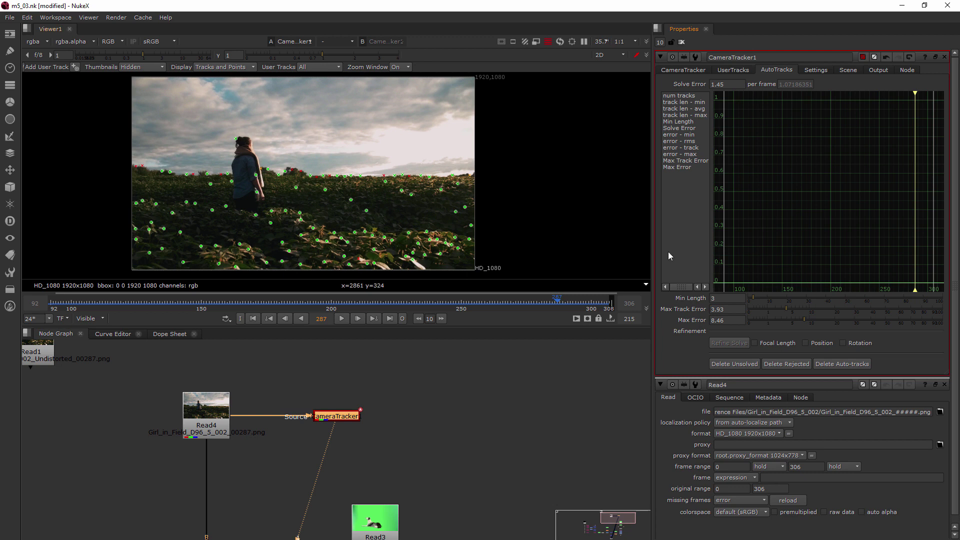
click(783, 308)
mouse_move(785, 308)
mouse_down()
mouse_move(775, 308)
mouse_move(794, 319)
mouse_up()
click(795, 342)
click(797, 341)
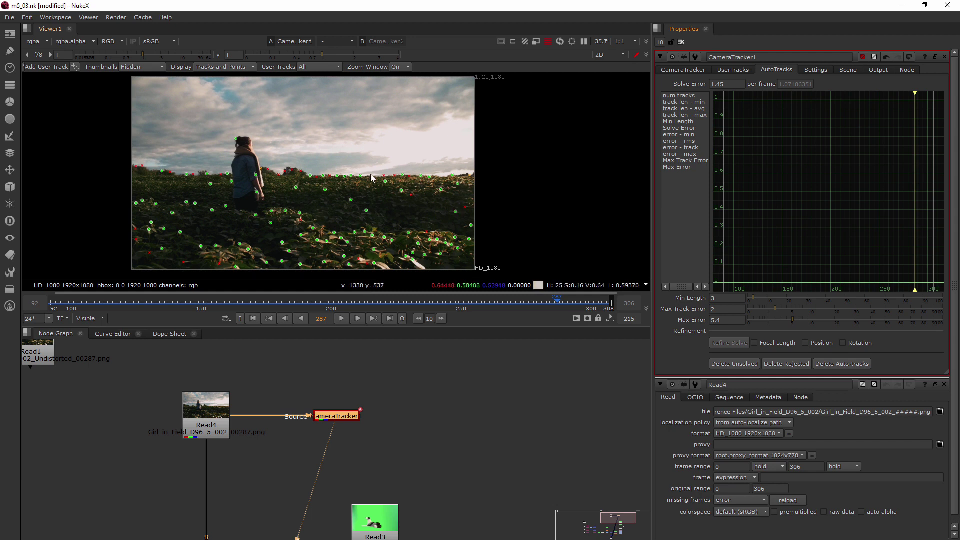
Step: Update the camera solve over the input frame range 0-306 using the tightened error limits
click(677, 70)
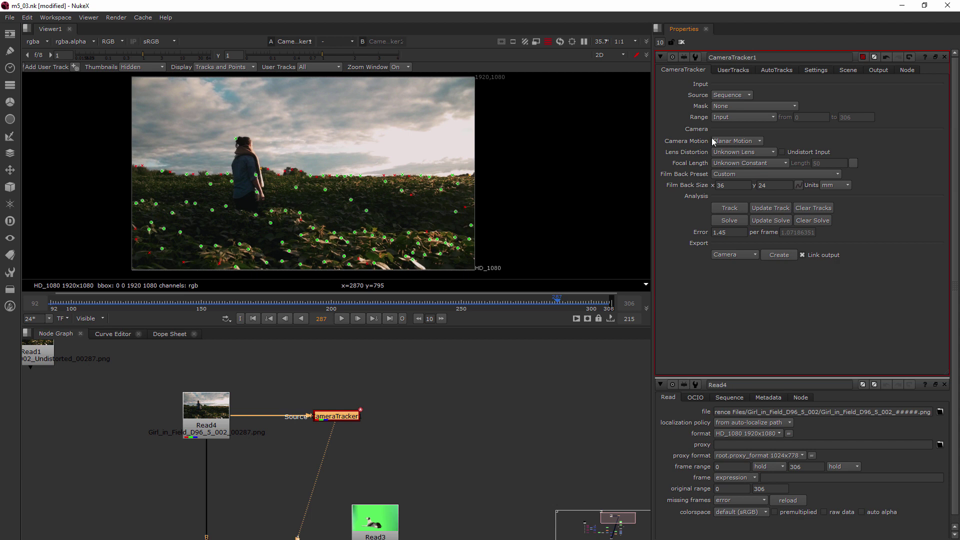
click(770, 219)
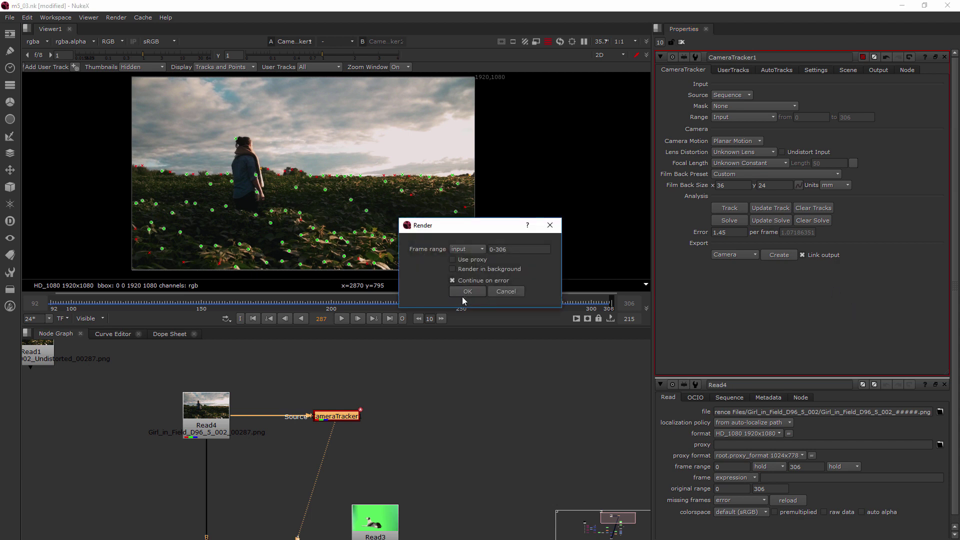
click(475, 291)
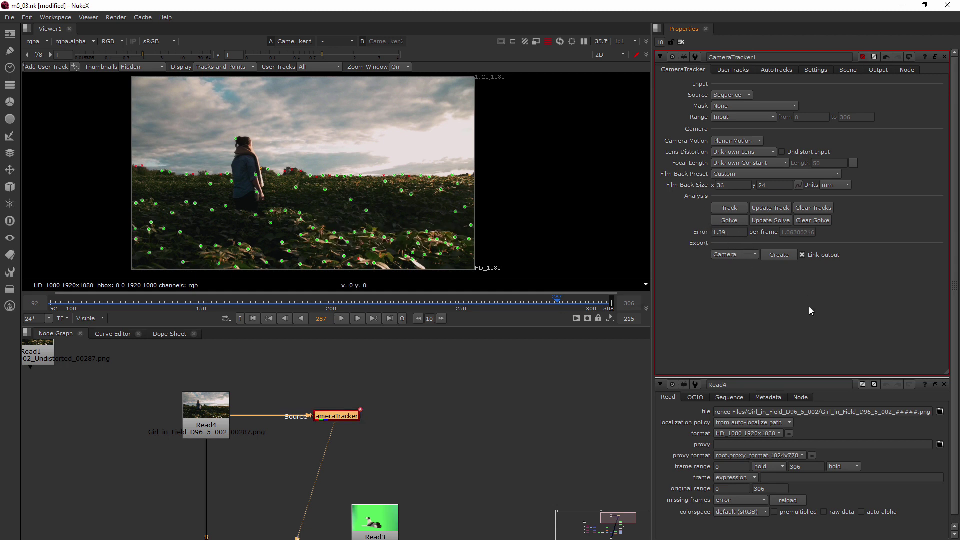
Step: Lower the Max Track Error and Max Error limits once more and update the solve over frames 0-306
click(745, 74)
click(776, 70)
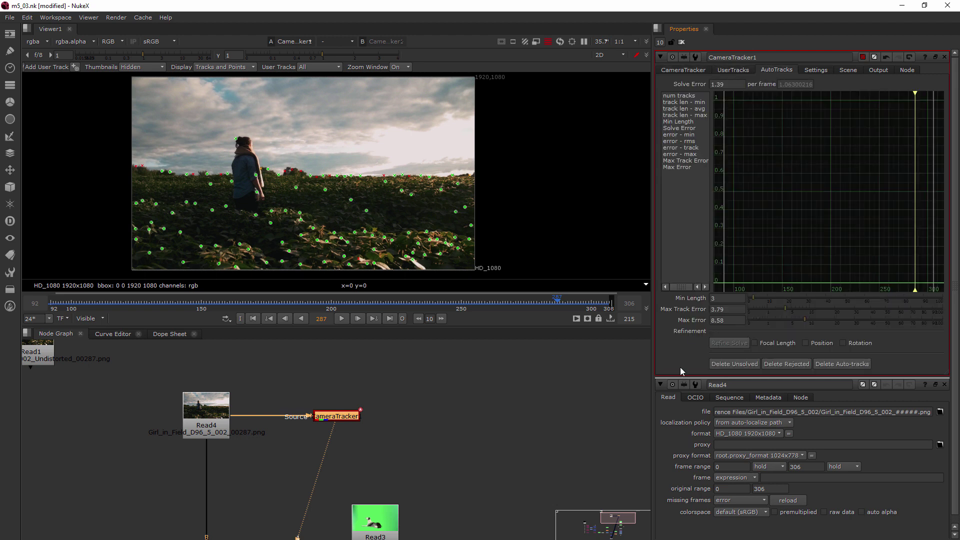
mouse_move(788, 305)
mouse_down()
mouse_move(771, 306)
mouse_move(787, 319)
mouse_up()
click(683, 71)
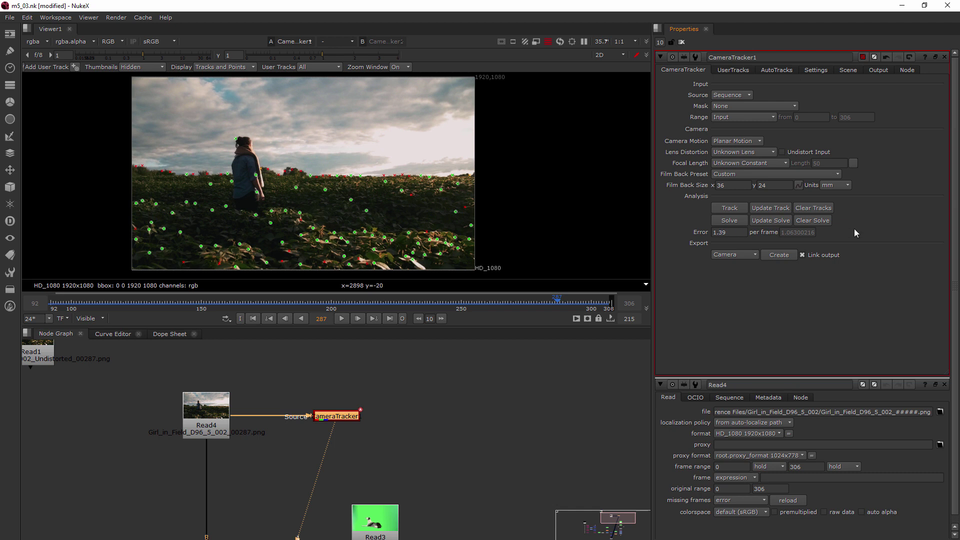
click(776, 220)
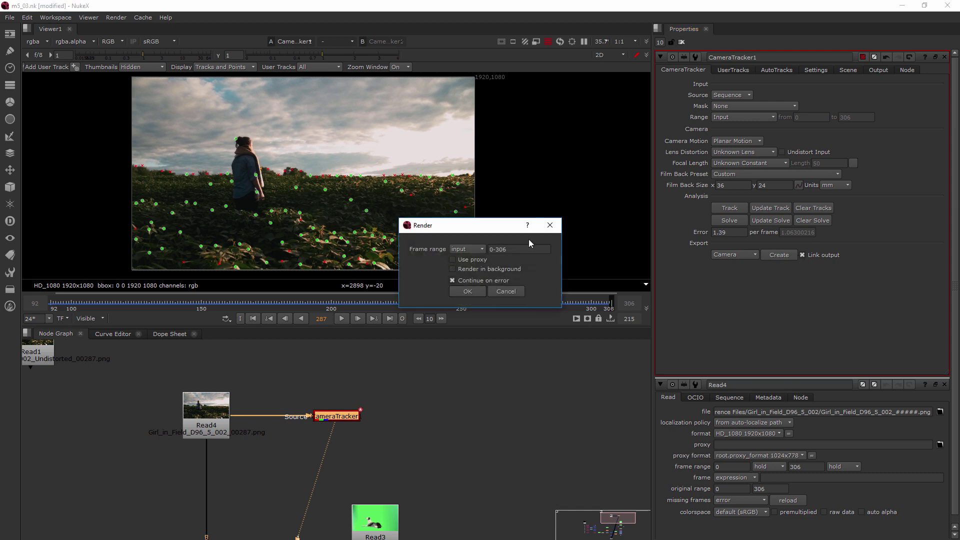
click(466, 290)
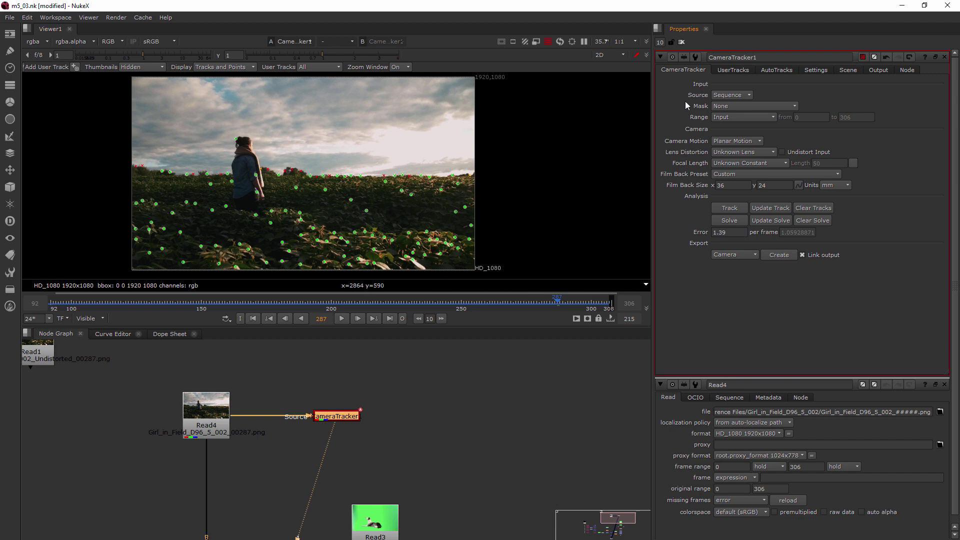
Step: Permanently delete all rejected auto-tracks and check the remaining ones up to frame 294
click(776, 71)
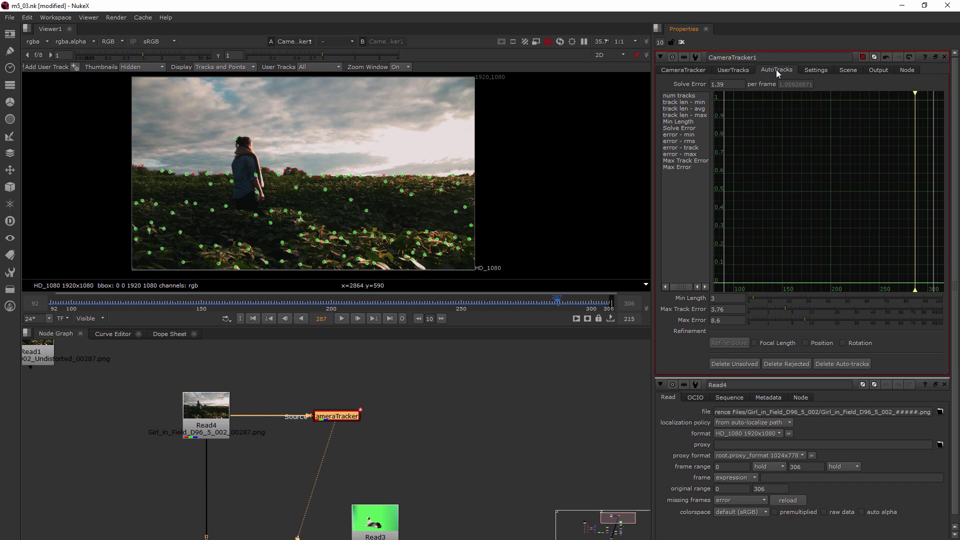
click(783, 364)
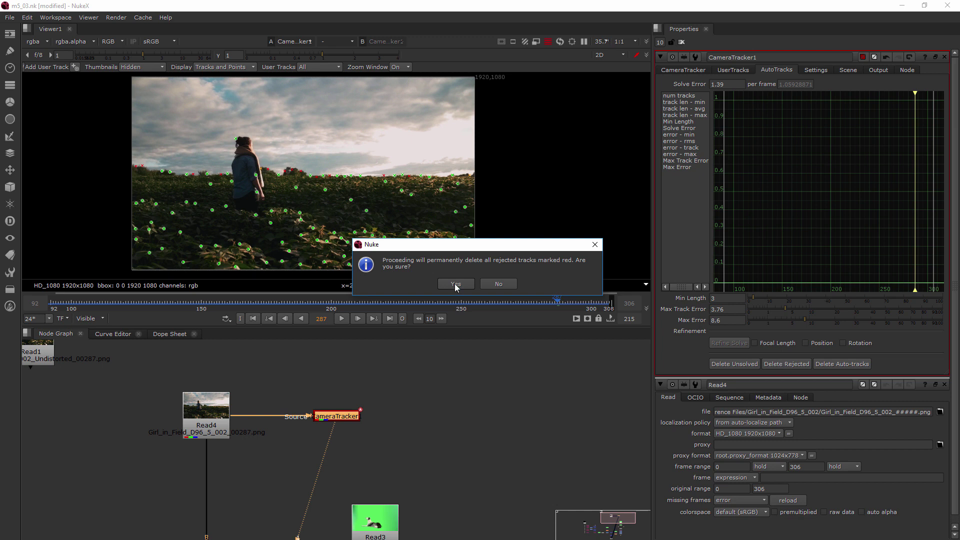
click(455, 283)
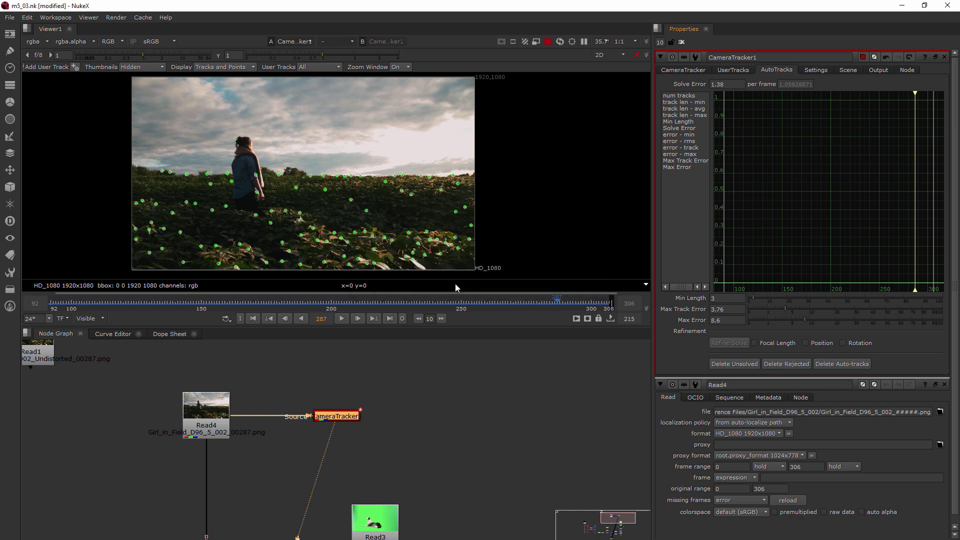
drag(551, 305, 575, 319)
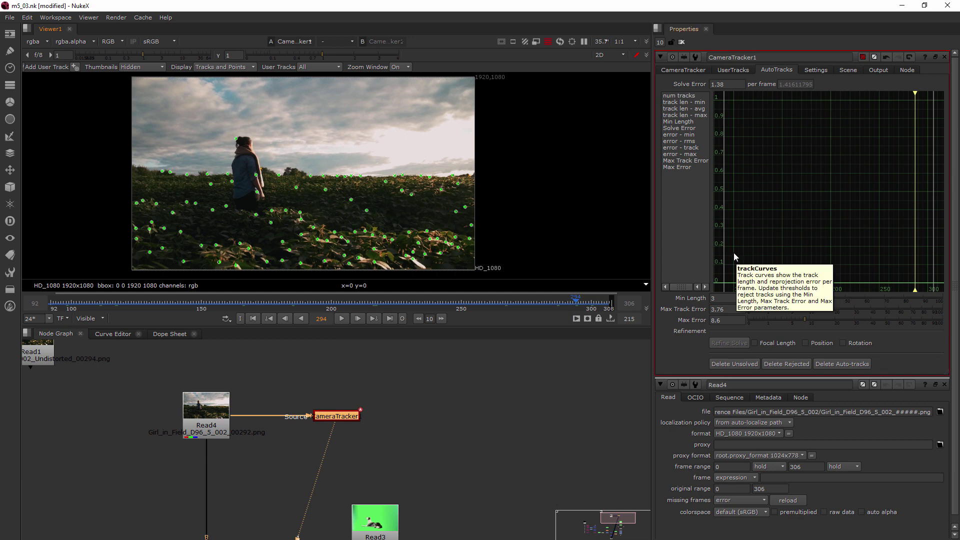
Step: Export the solve as a Scene+ setup with its output linked to the CameraTracker
click(683, 70)
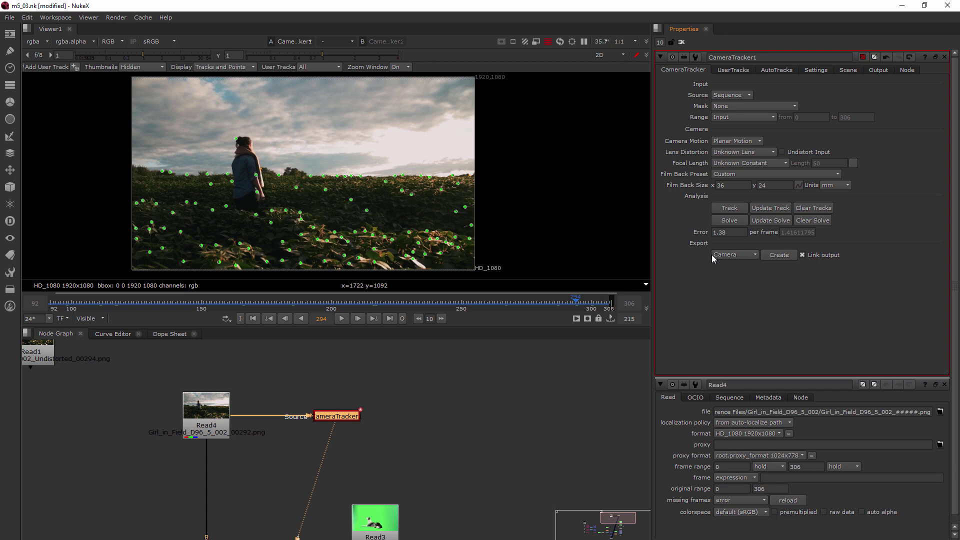
click(756, 254)
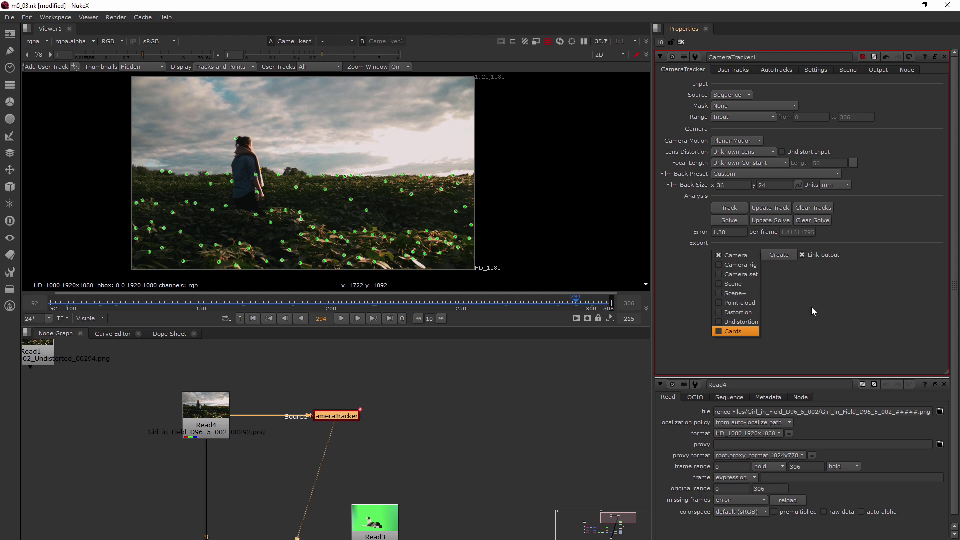
click(741, 256)
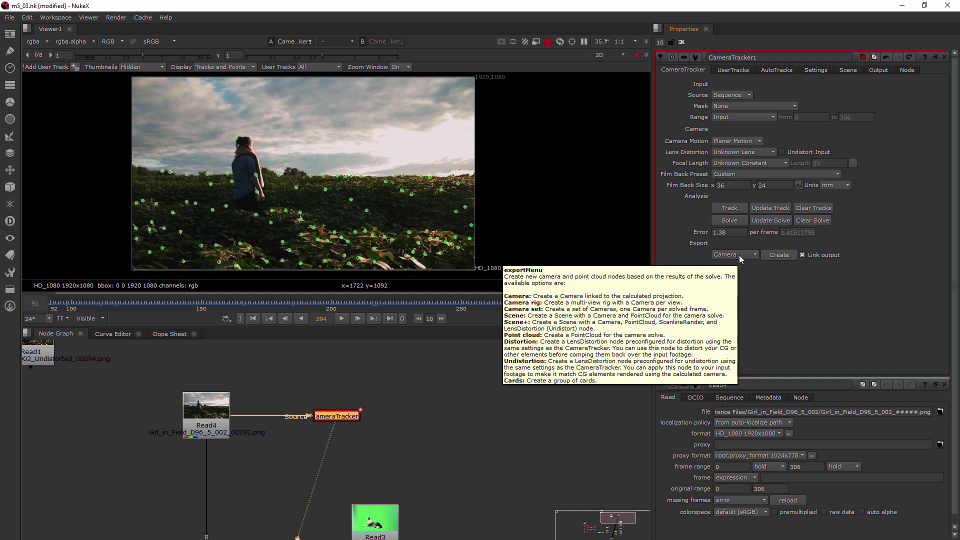
click(739, 255)
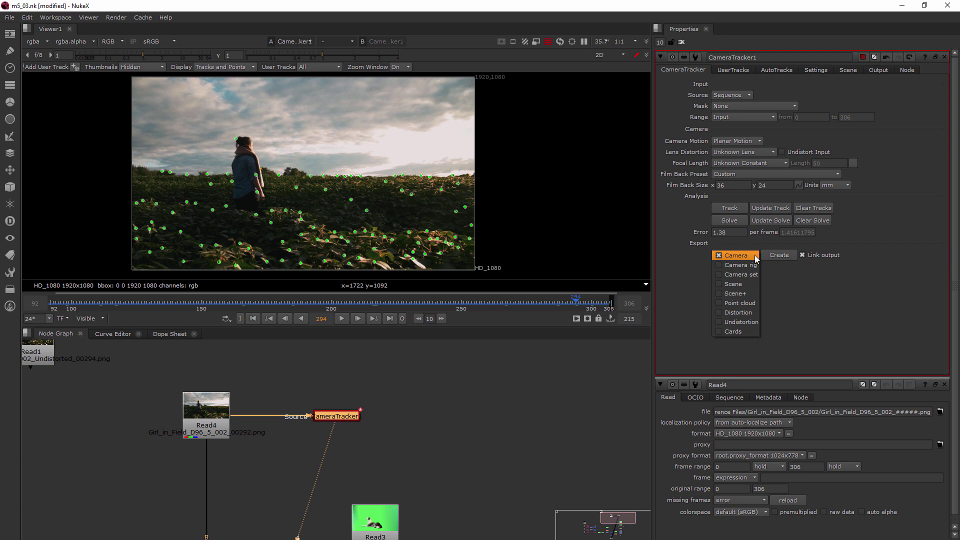
click(740, 294)
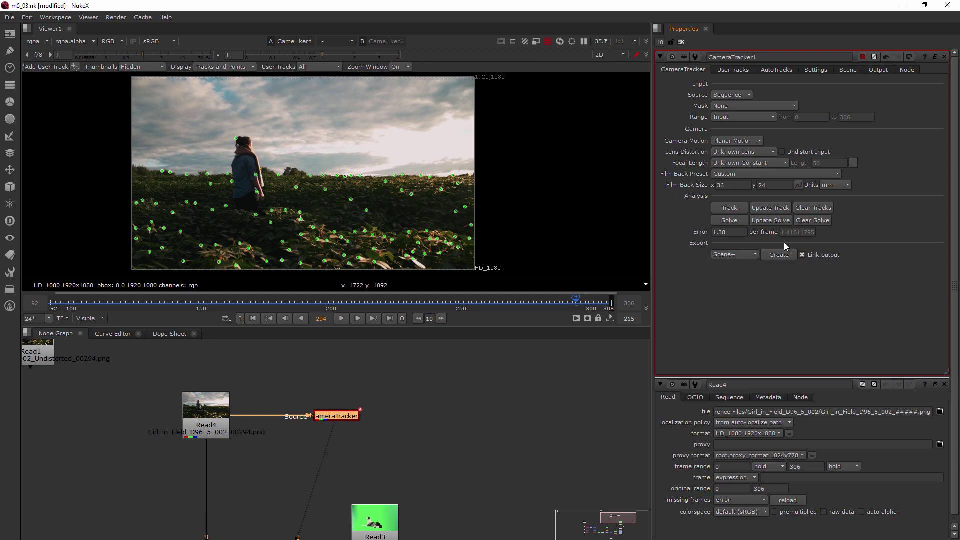
click(778, 255)
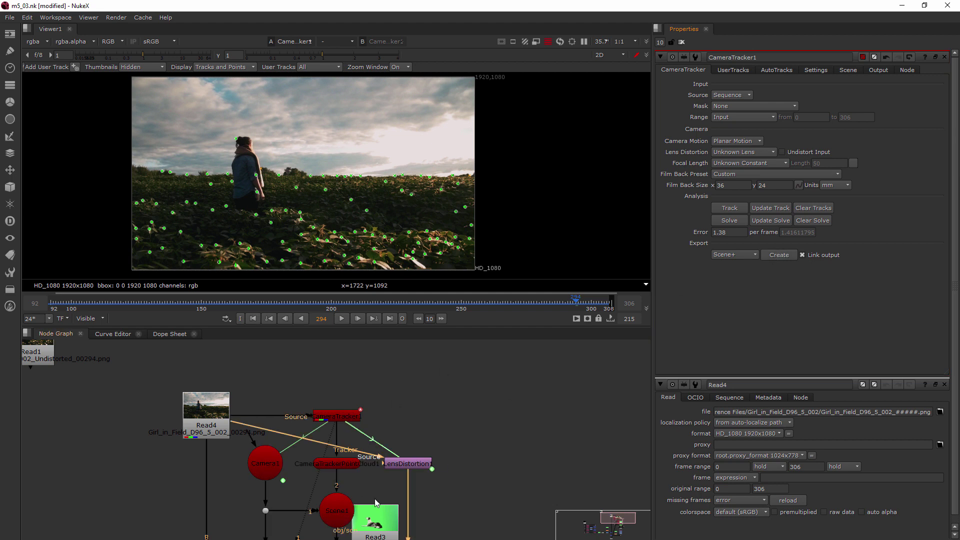
Step: Move the CameraTracker and its exported scene nodes as a group into free graph space, clear of the Read3 dog footage branch
scroll(445, 468, down, 5)
scroll(452, 448, up, 2)
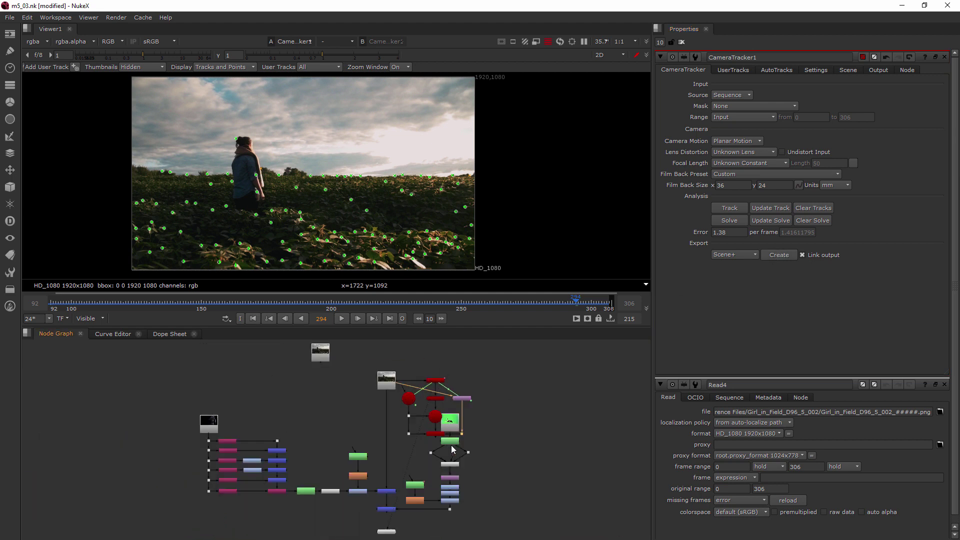
scroll(456, 431, up, 3)
drag(486, 422, 572, 441)
middle_drag(511, 411, 483, 442)
drag(461, 371, 344, 475)
drag(402, 470, 420, 461)
drag(514, 351, 486, 363)
drag(340, 449, 331, 464)
drag(494, 352, 335, 469)
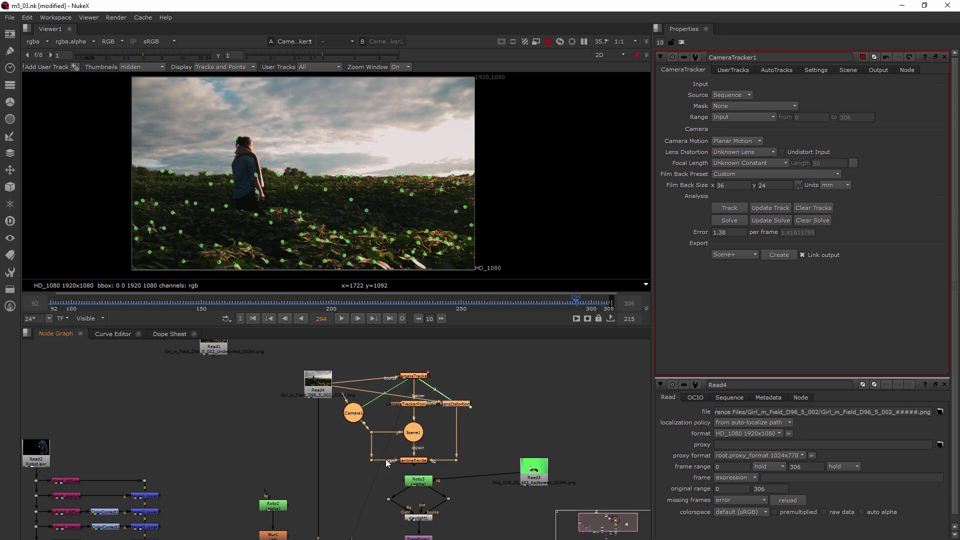
scroll(419, 455, up, 1)
drag(414, 461, 438, 444)
middle_drag(438, 443, 312, 455)
click(518, 397)
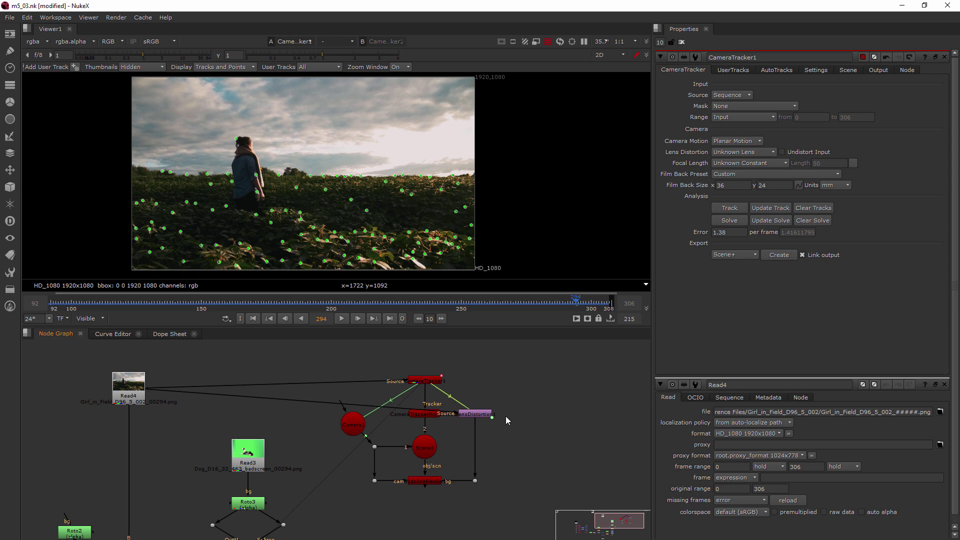
Step: Place LensDistortion1 beneath Read4, insert it into the plate's output pipe and display it in the viewer
mouse_move(480, 418)
mouse_down()
mouse_move(489, 400)
mouse_move(466, 422)
mouse_move(485, 434)
mouse_move(467, 423)
mouse_move(497, 390)
mouse_move(483, 401)
mouse_up()
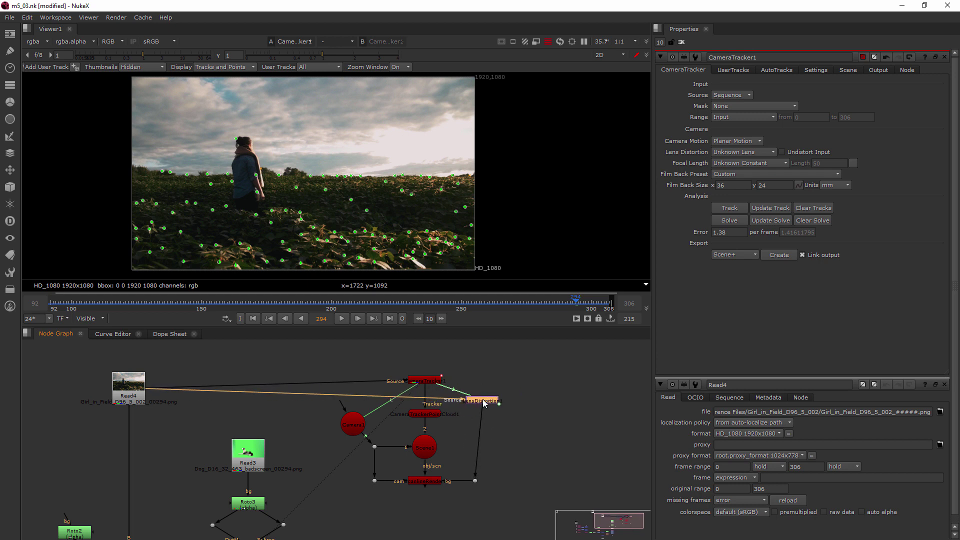
drag(484, 403, 158, 431)
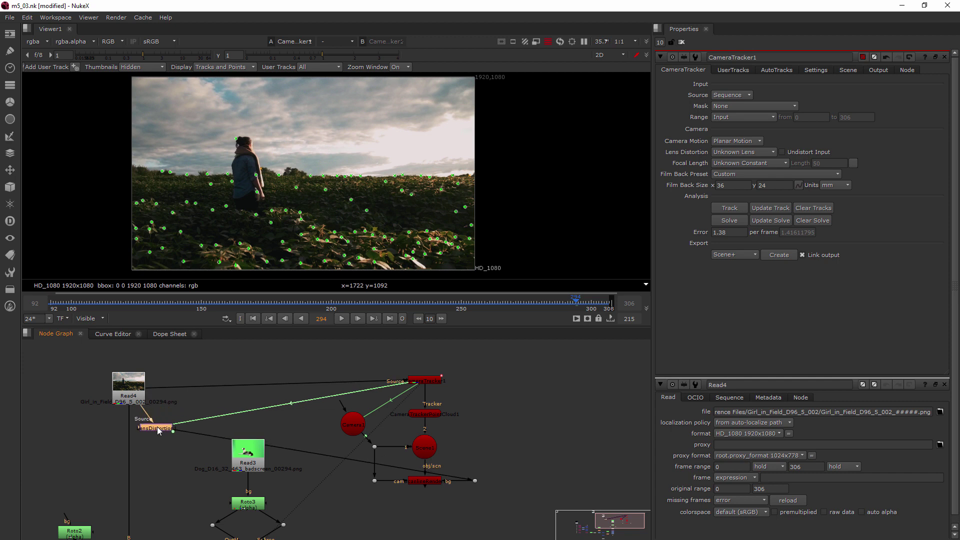
mouse_move(128, 412)
mouse_down()
mouse_move(159, 431)
mouse_move(133, 430)
mouse_up()
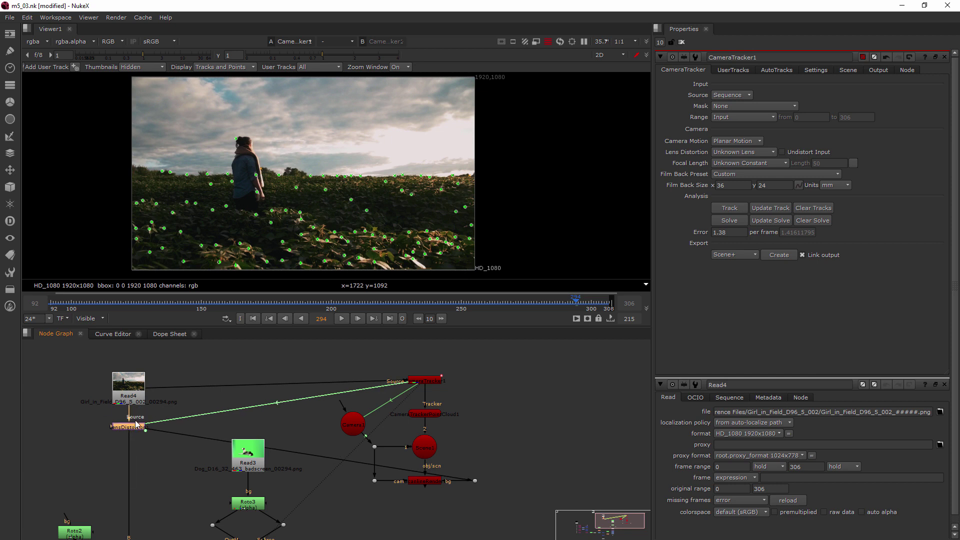
key(1)
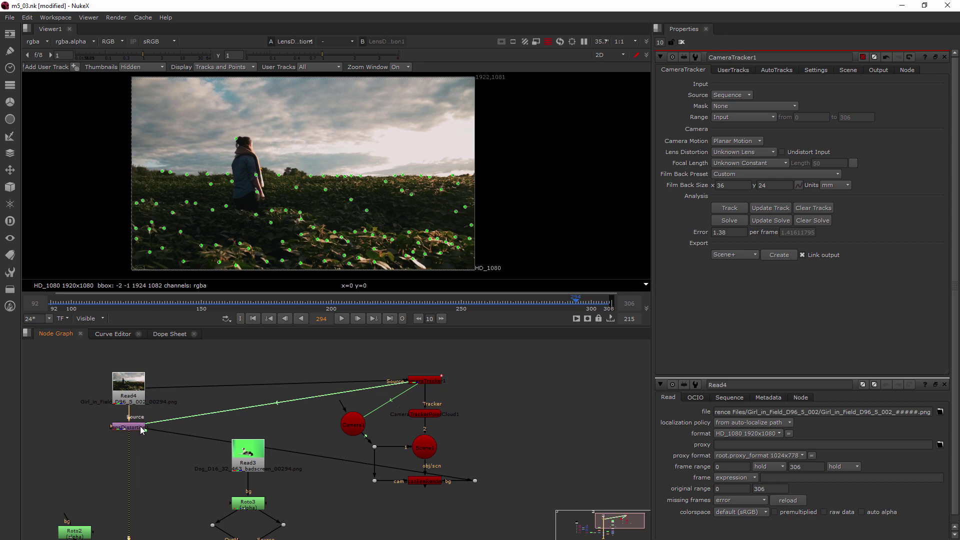
middle_drag(157, 448, 159, 424)
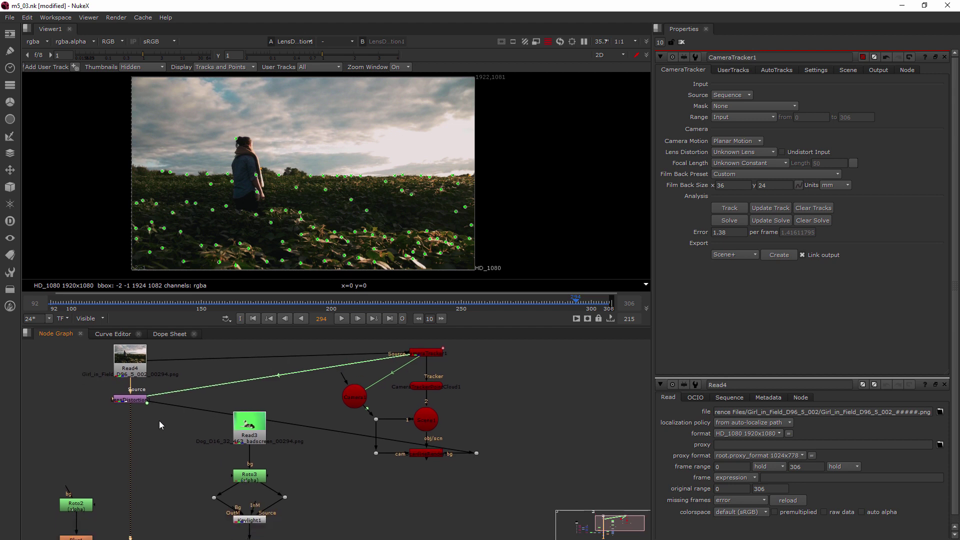
scroll(152, 410, down, 2)
scroll(154, 409, up, 5)
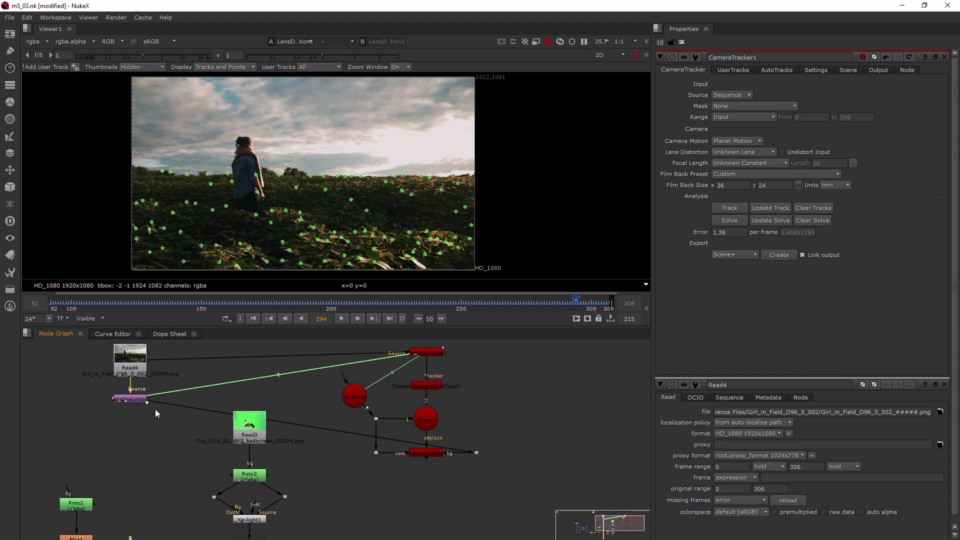
mouse_move(134, 392)
mouse_down()
mouse_move(165, 388)
mouse_move(146, 400)
mouse_move(152, 387)
mouse_up()
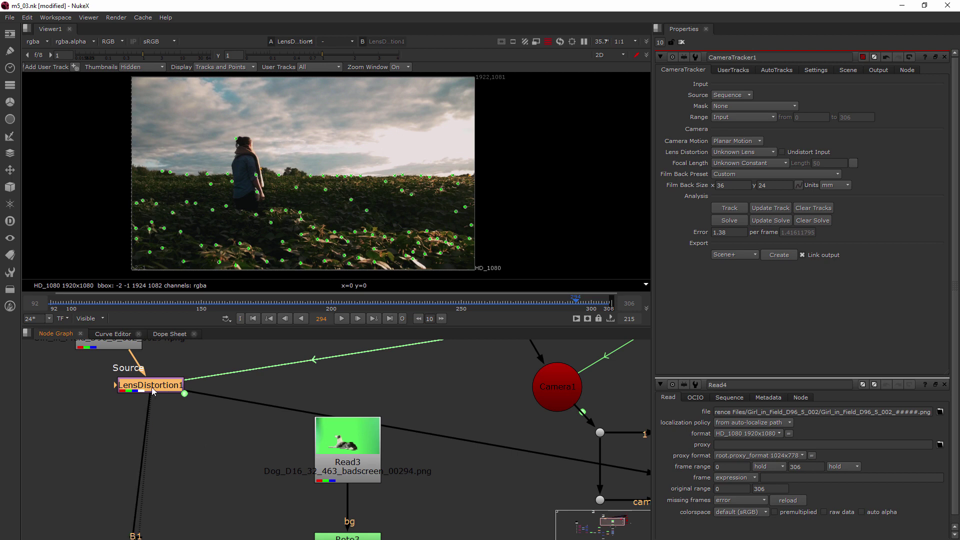
Step: Compare the frame size of the LensDistortion1 output with the original Read4 plate in the viewer
click(151, 387)
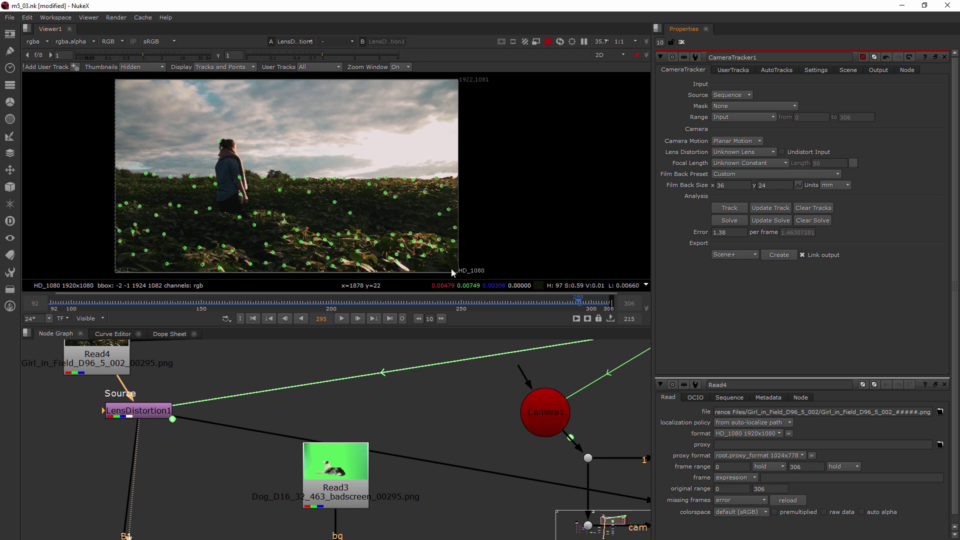
middle_drag(500, 163, 482, 198)
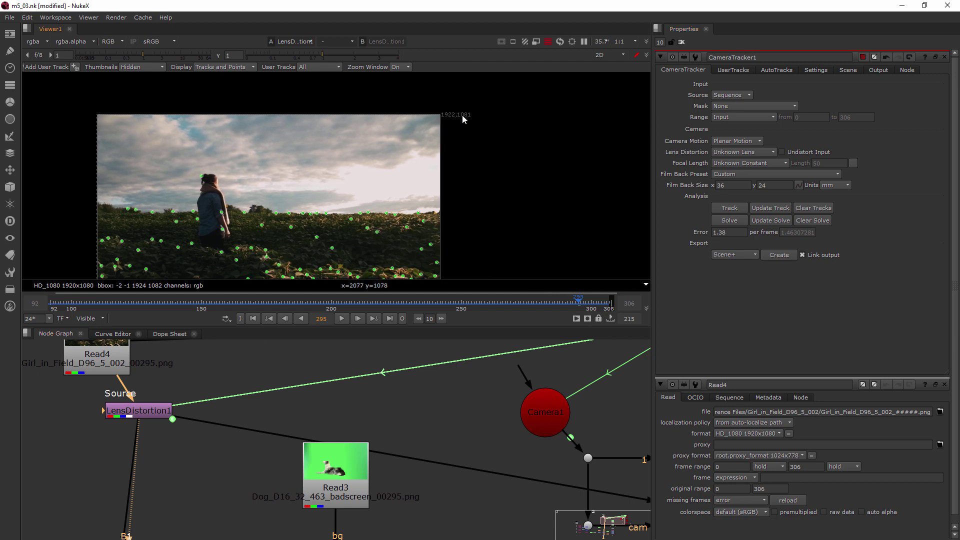
click(92, 355)
key(1)
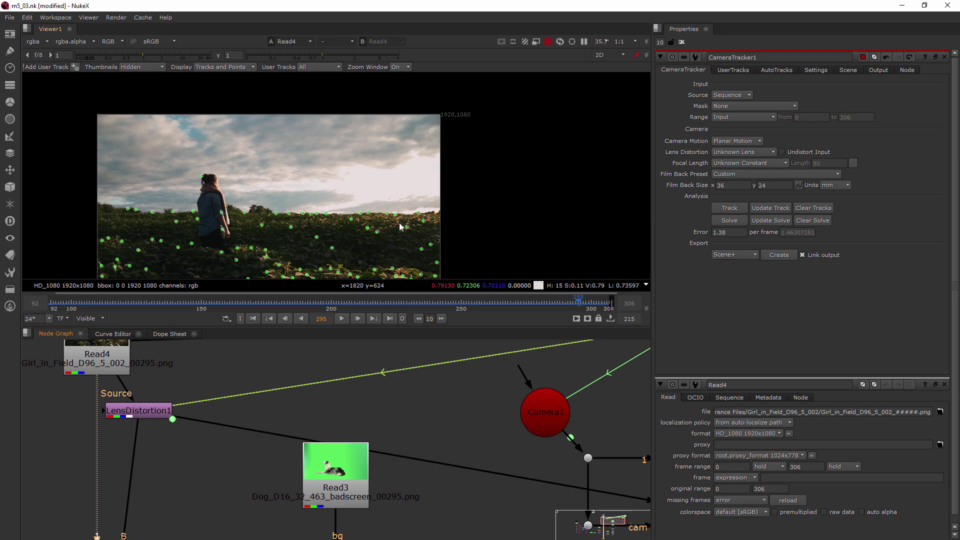
click(151, 410)
key(1)
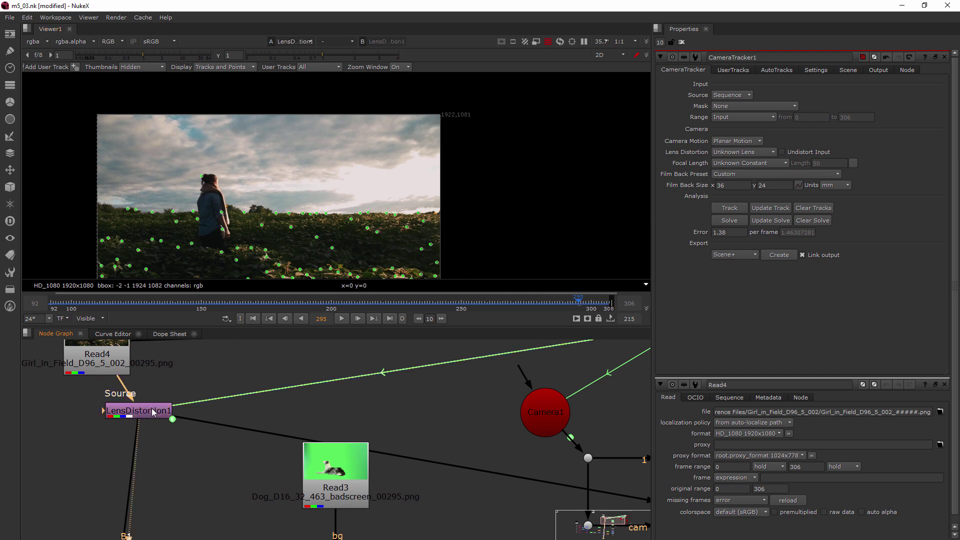
Step: Compare the plate's edge detail in the viewer by alternating between the original Read4 plate and the LensDistortion1 output at close range
click(98, 362)
key(1)
scroll(435, 215, up, 8)
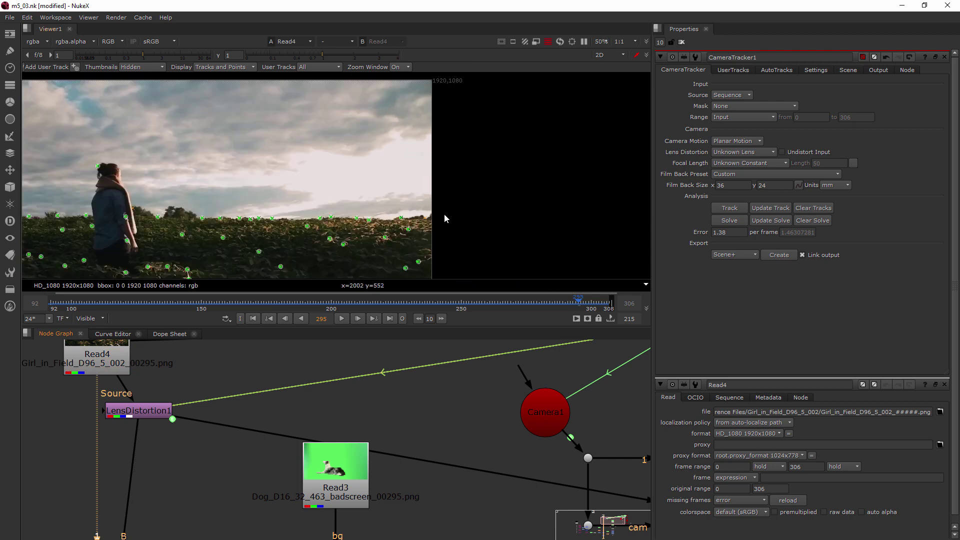
click(130, 412)
key(1)
click(100, 355)
key(1)
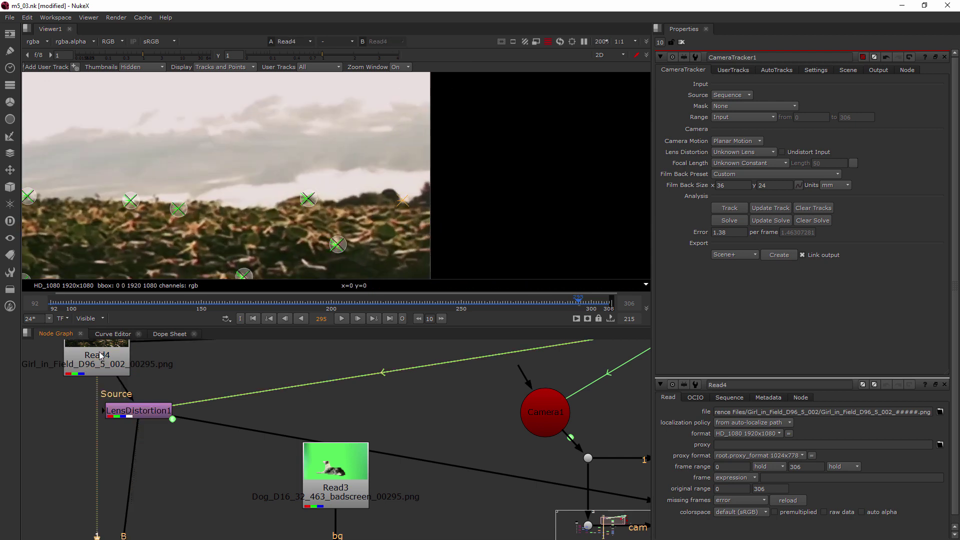
click(140, 411)
key(1)
click(100, 373)
key(1)
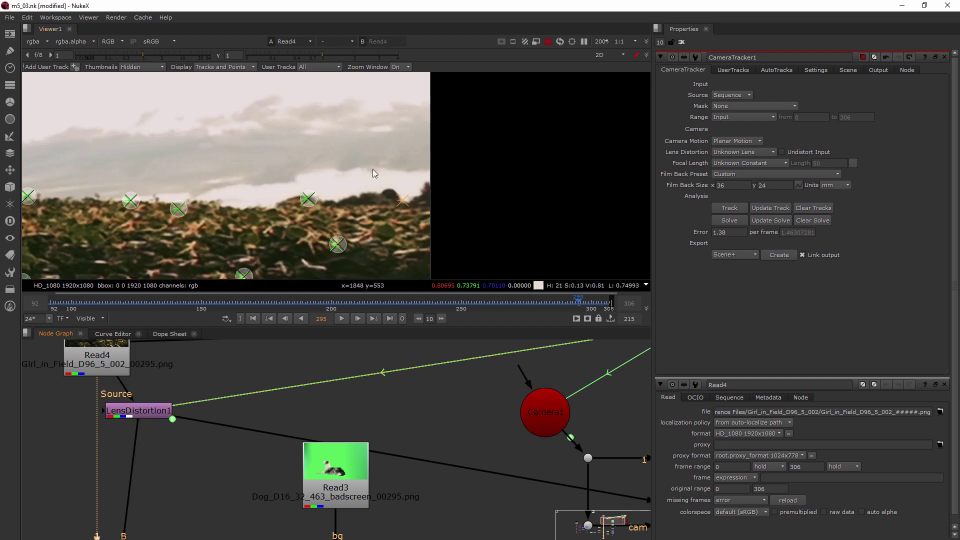
scroll(370, 199, down, 5)
scroll(372, 203, down, 2)
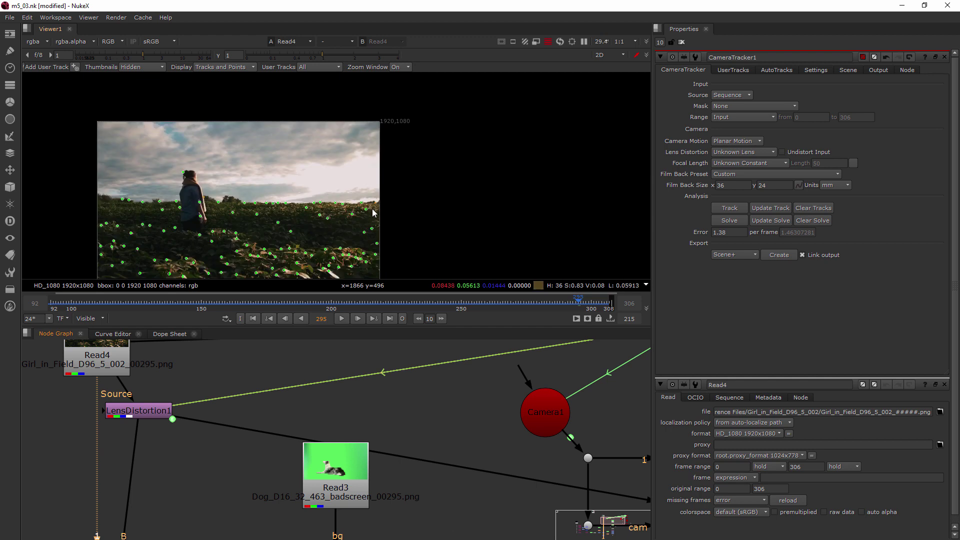
scroll(368, 211, up, 1)
middle_drag(368, 211, 394, 211)
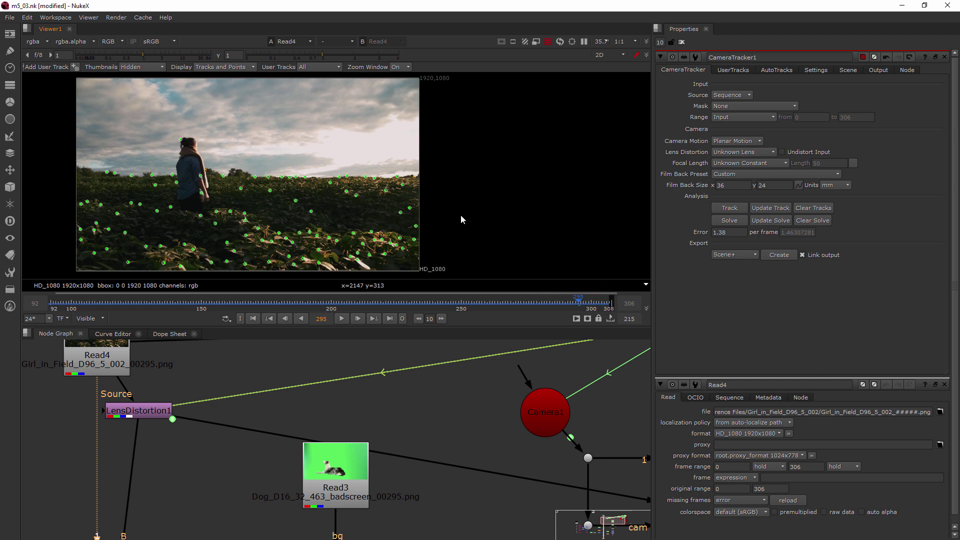
scroll(460, 215, down, 1)
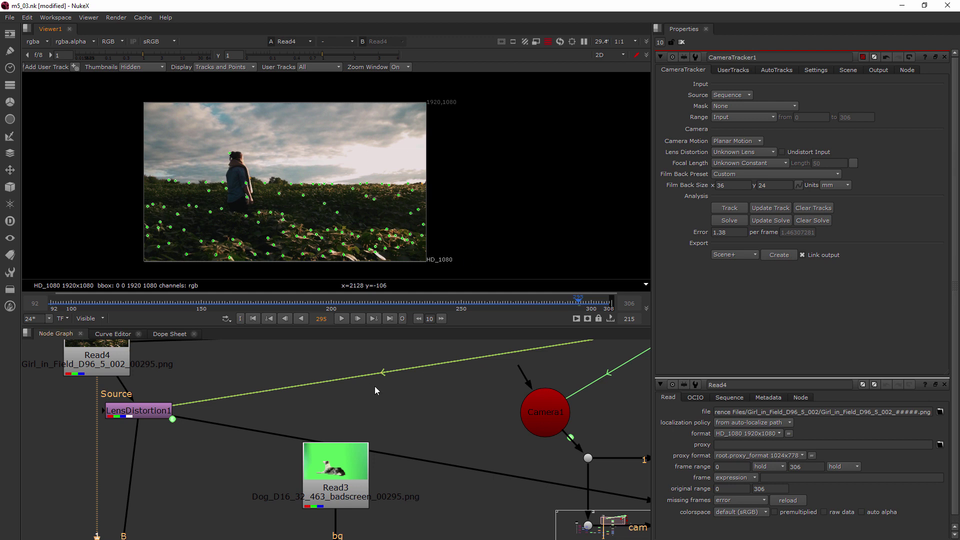
scroll(374, 385, down, 6)
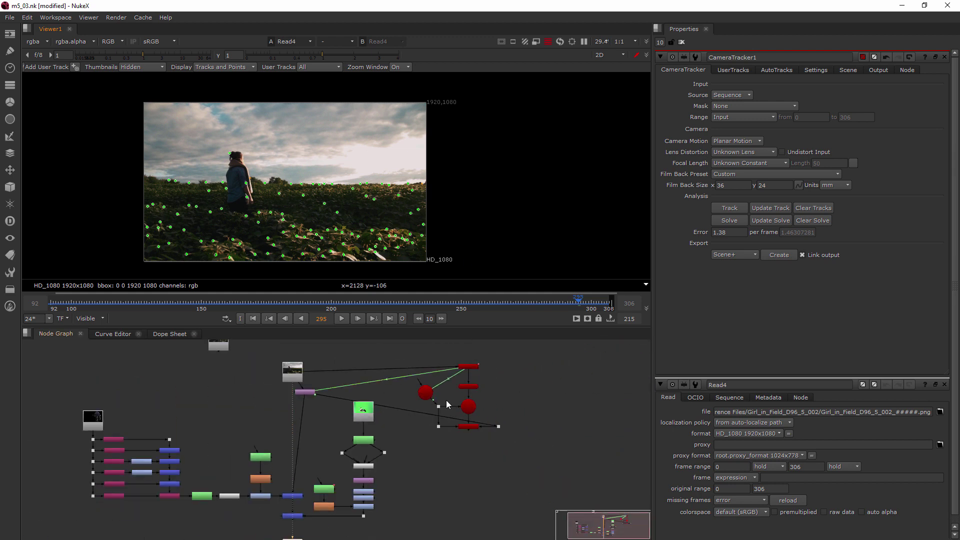
scroll(486, 413, up, 3)
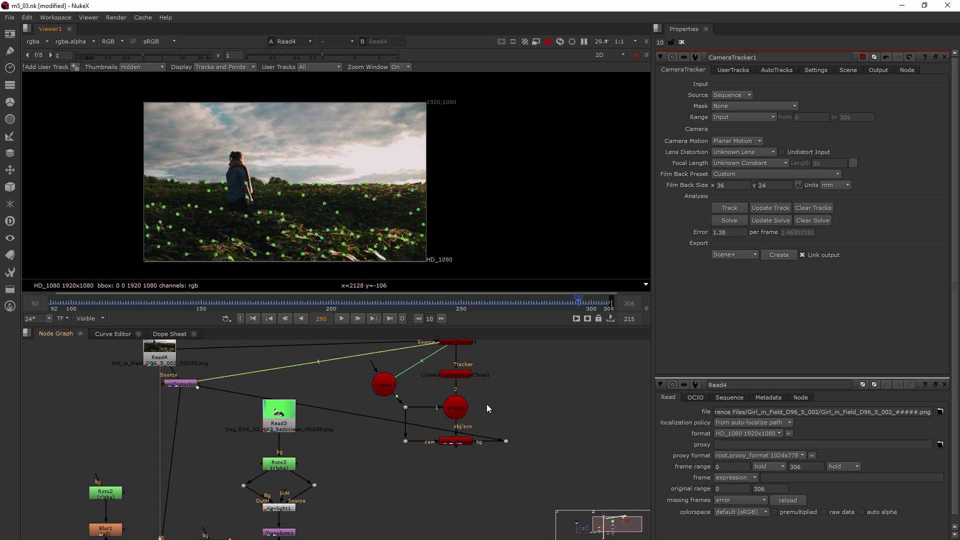
middle_drag(492, 397, 481, 413)
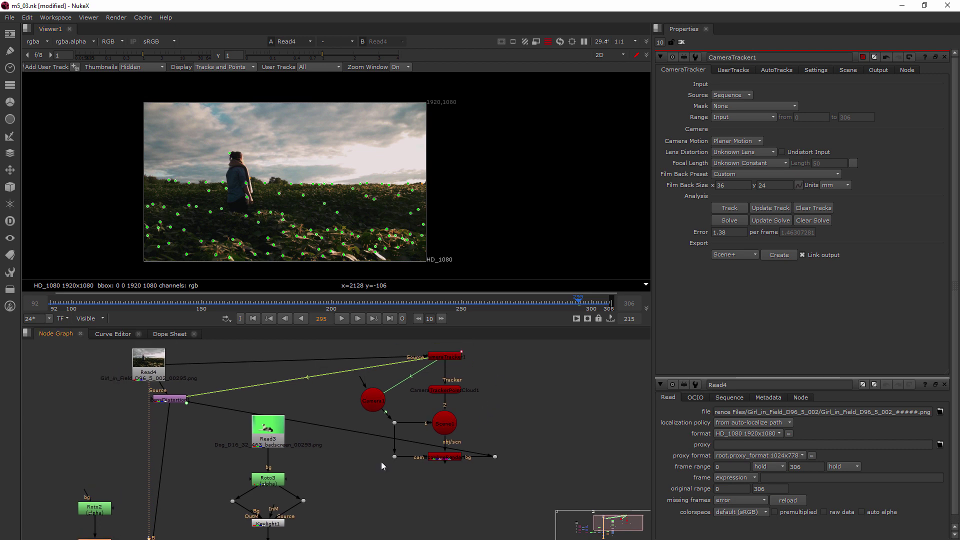